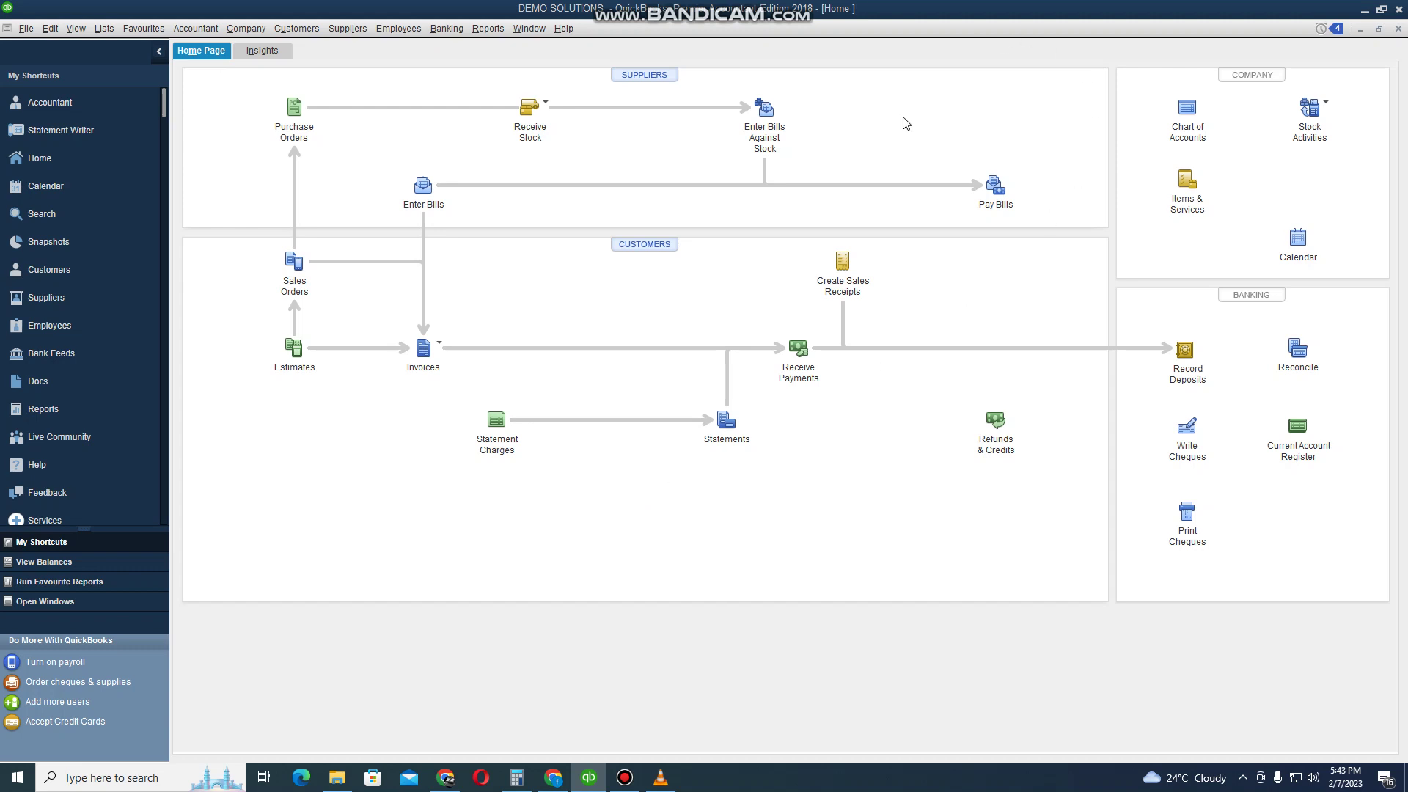
Step: Open the Multiple Currencies company preferences to check that US Dollar (USD) is the home currency
click(48, 29)
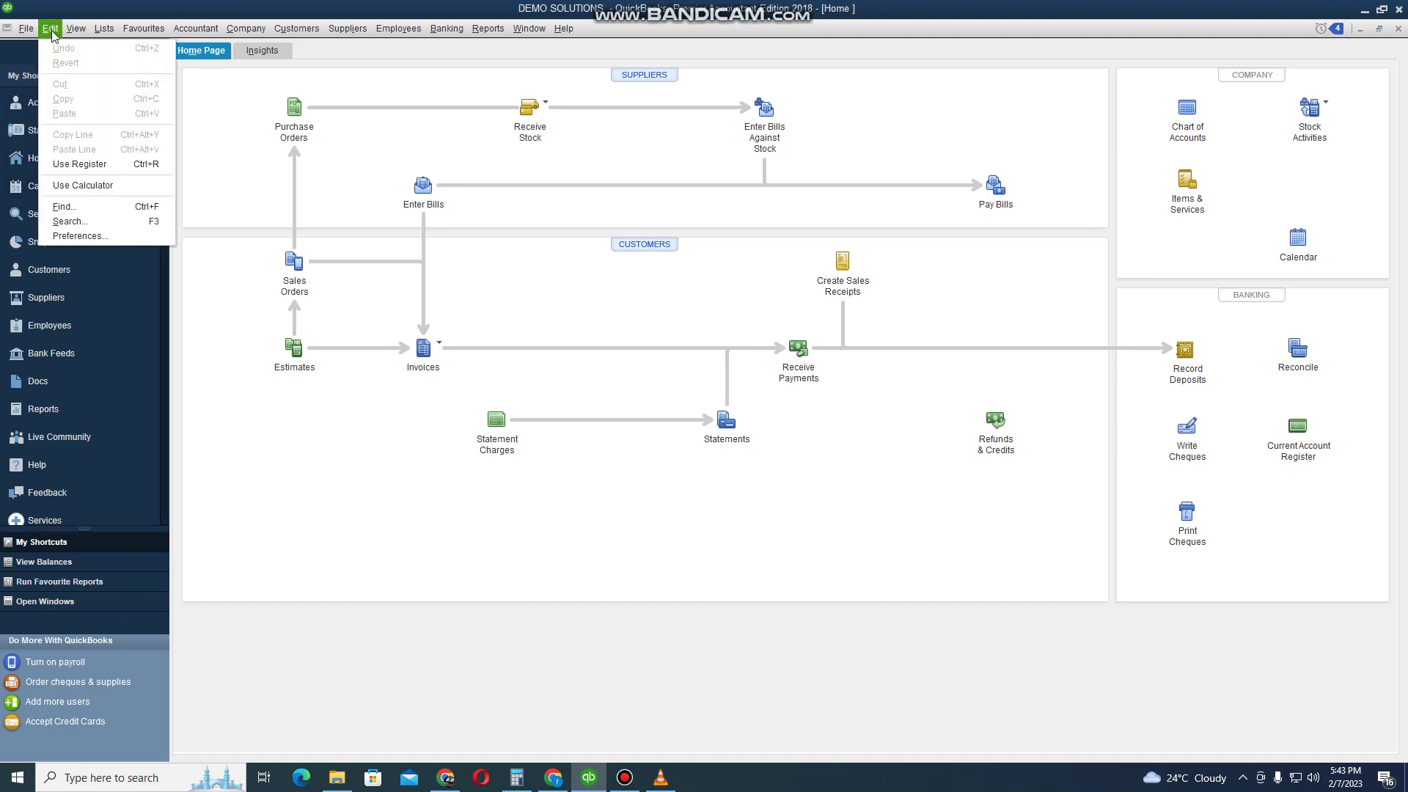
click(119, 237)
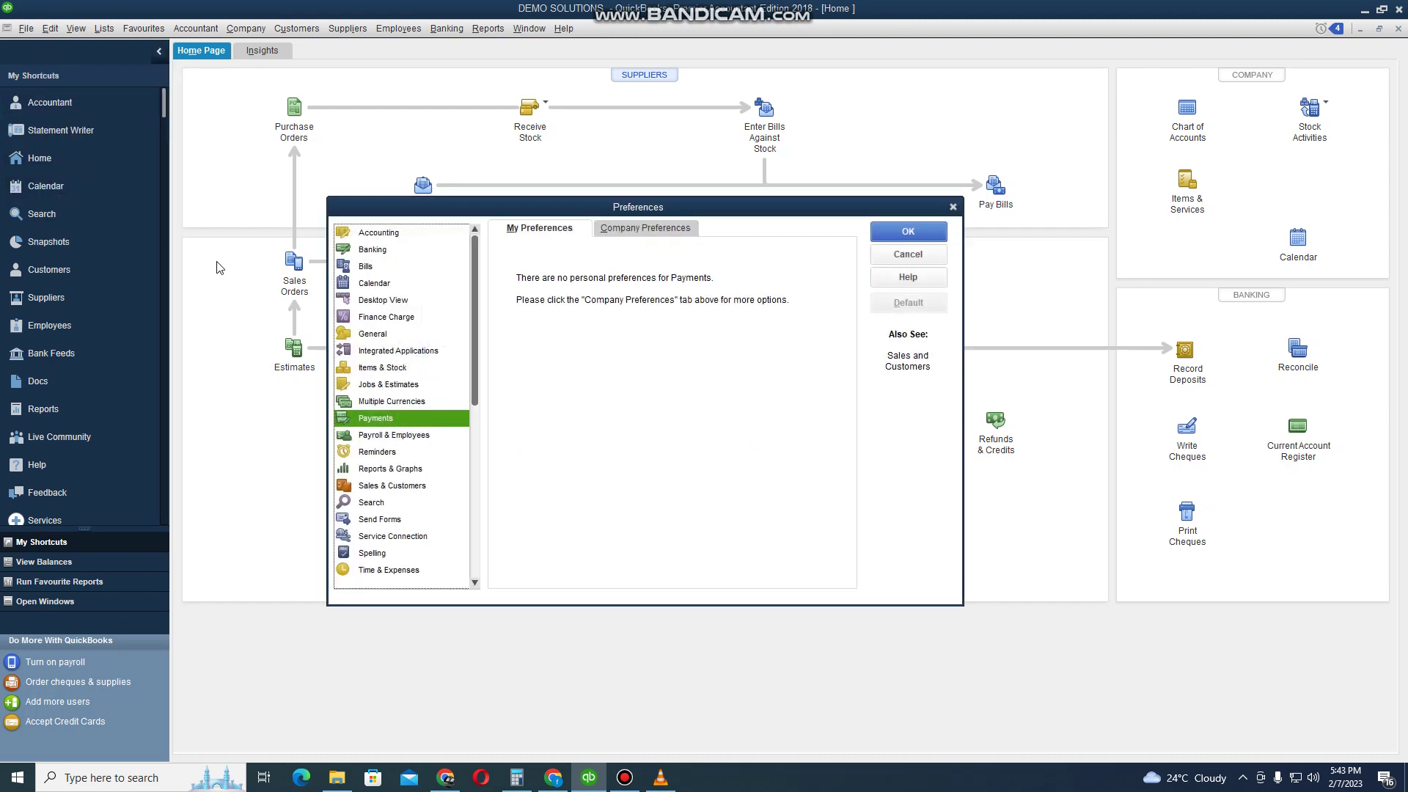
click(389, 403)
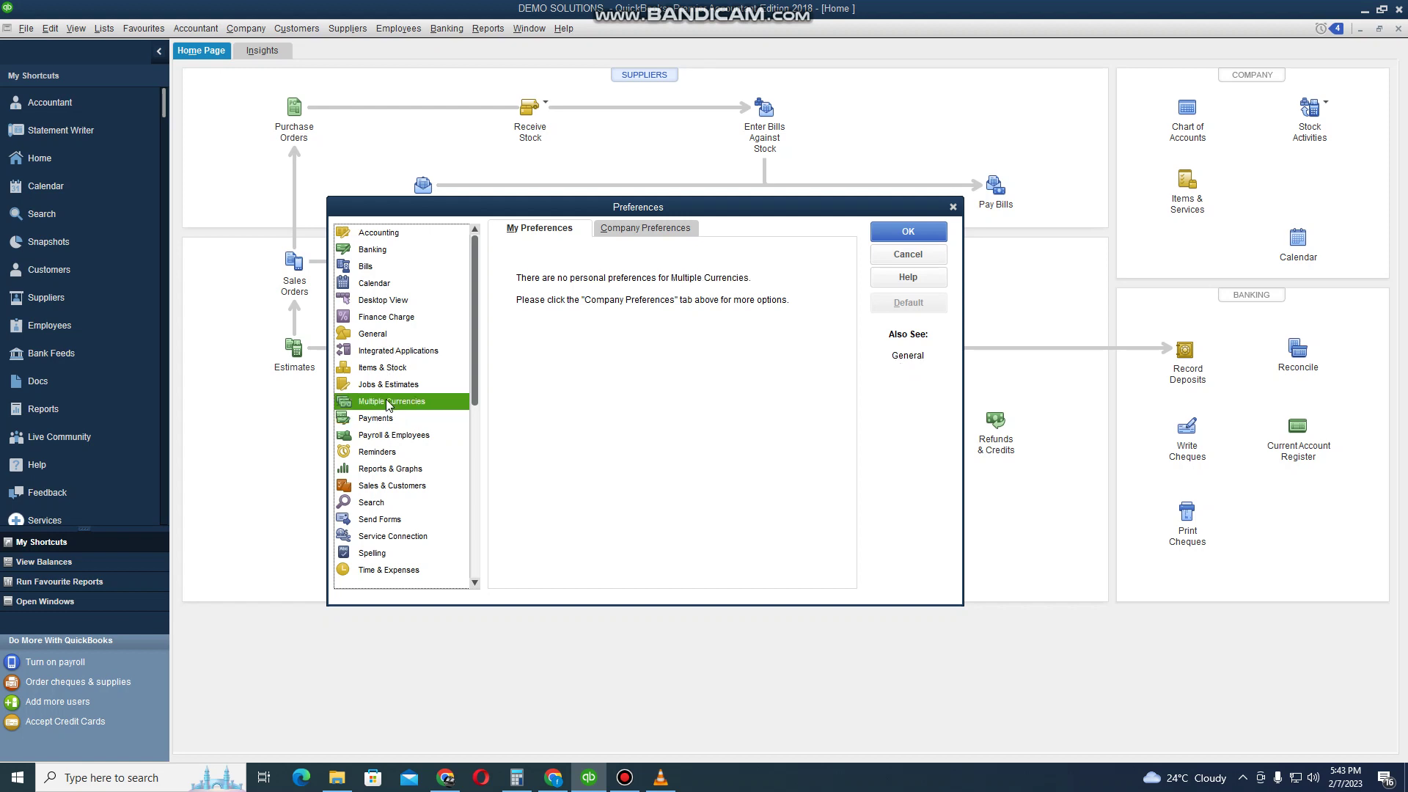
click(658, 231)
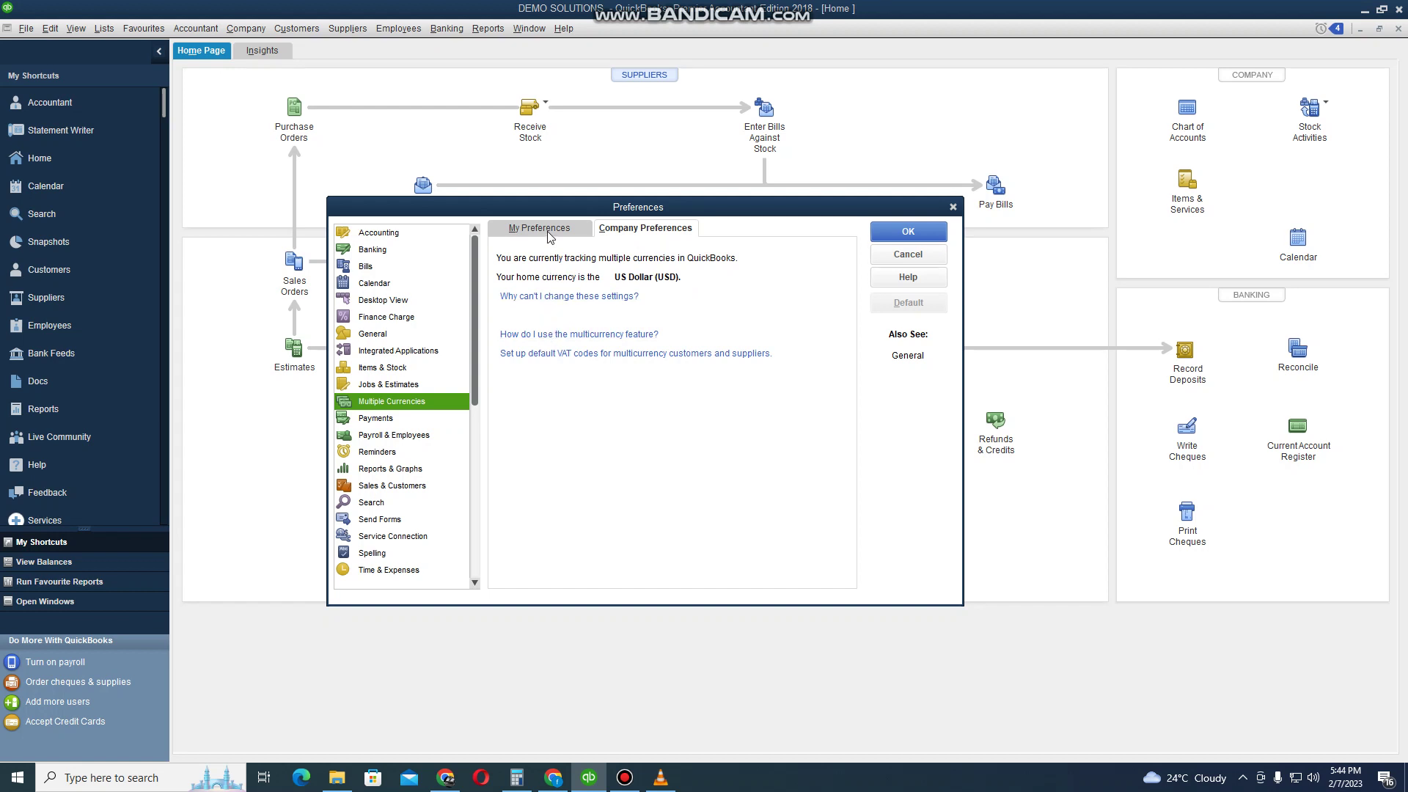
click(381, 423)
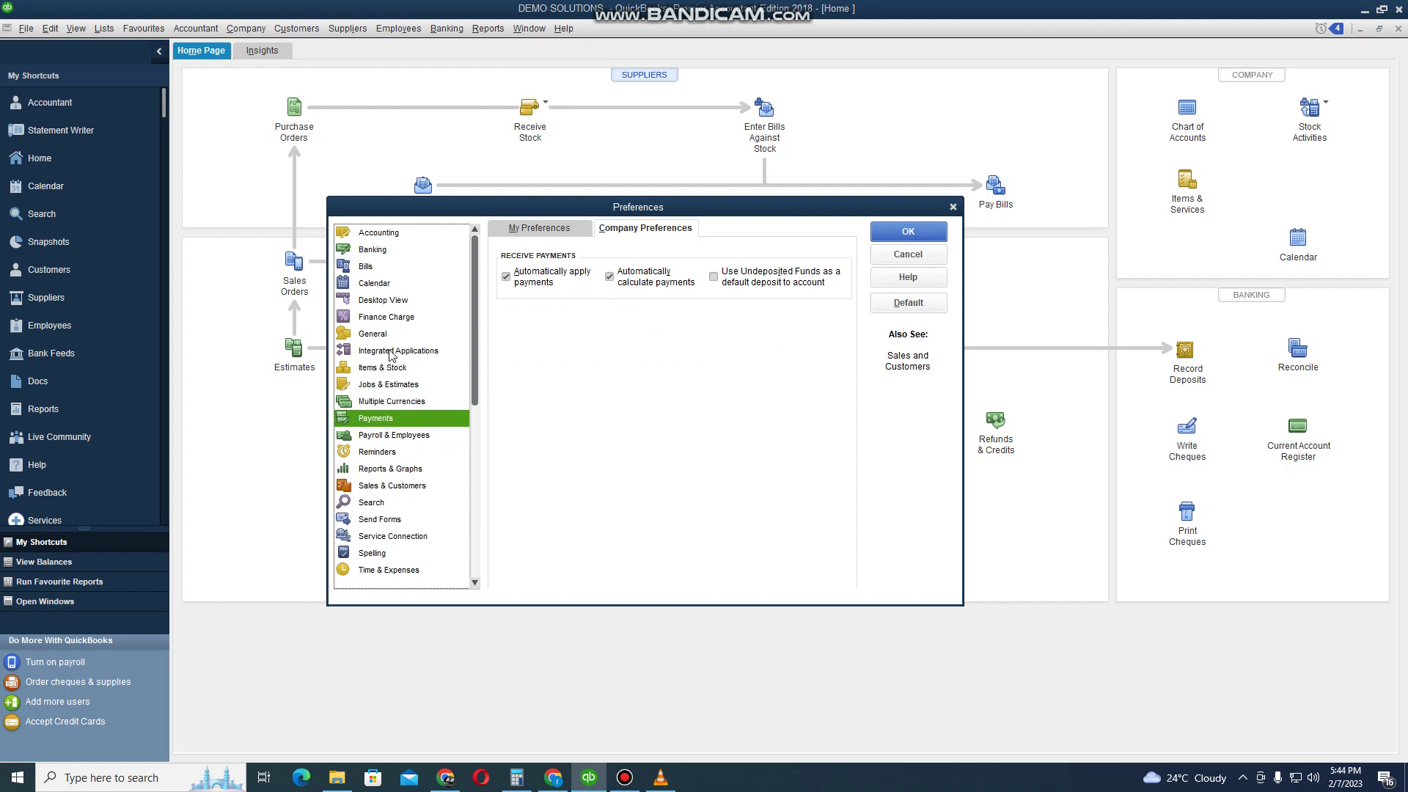
click(385, 400)
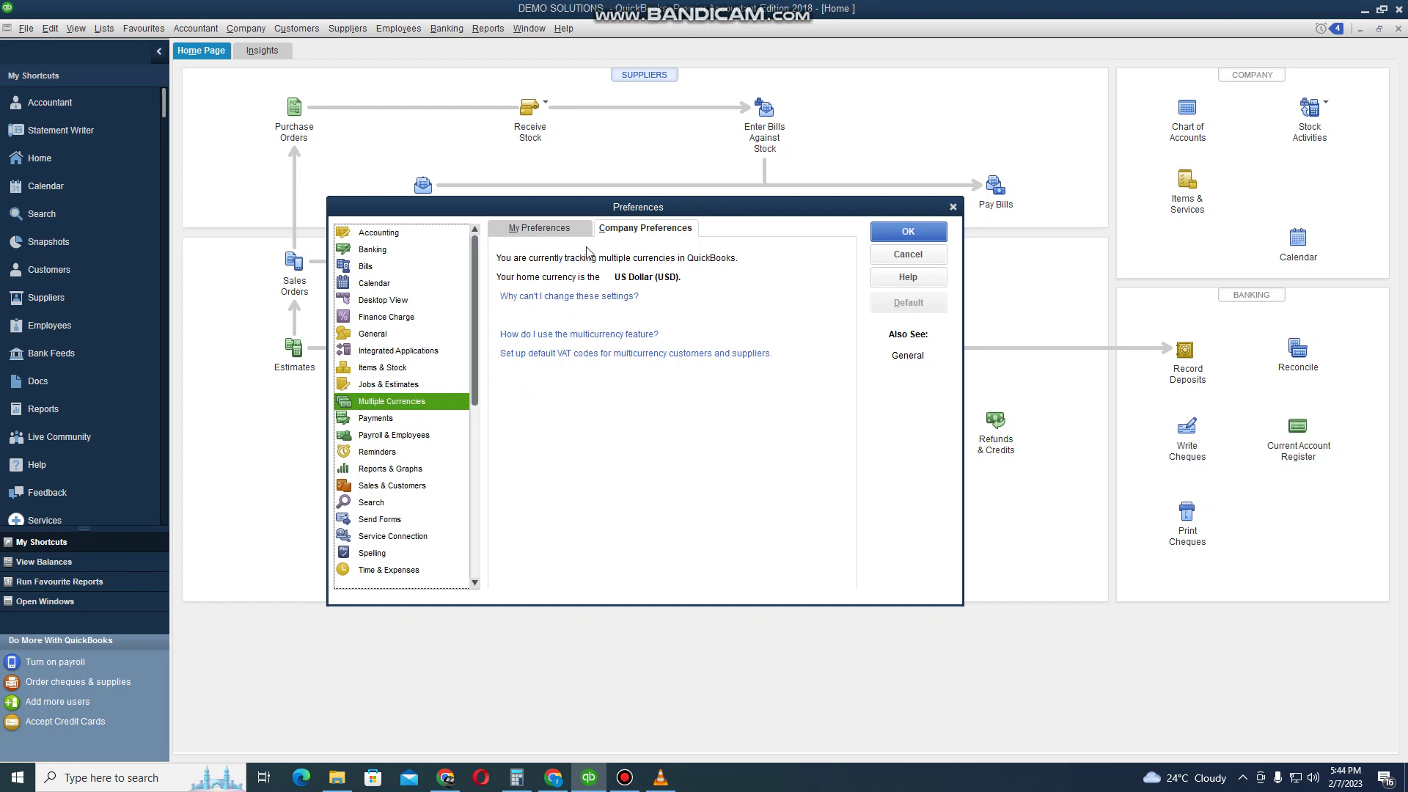
Step: Close Preferences without changes and open the Currency List via Manage Currency
click(901, 257)
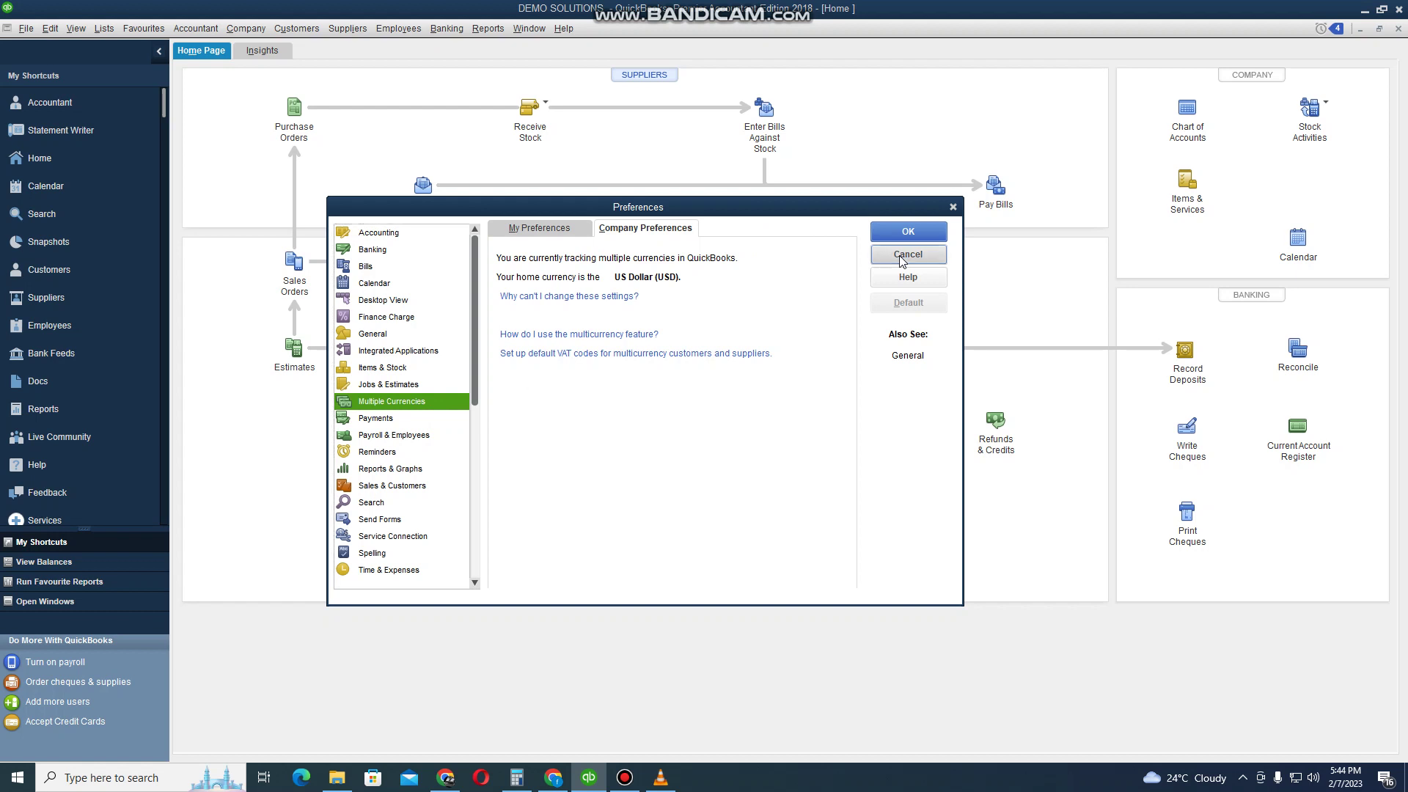
click(196, 29)
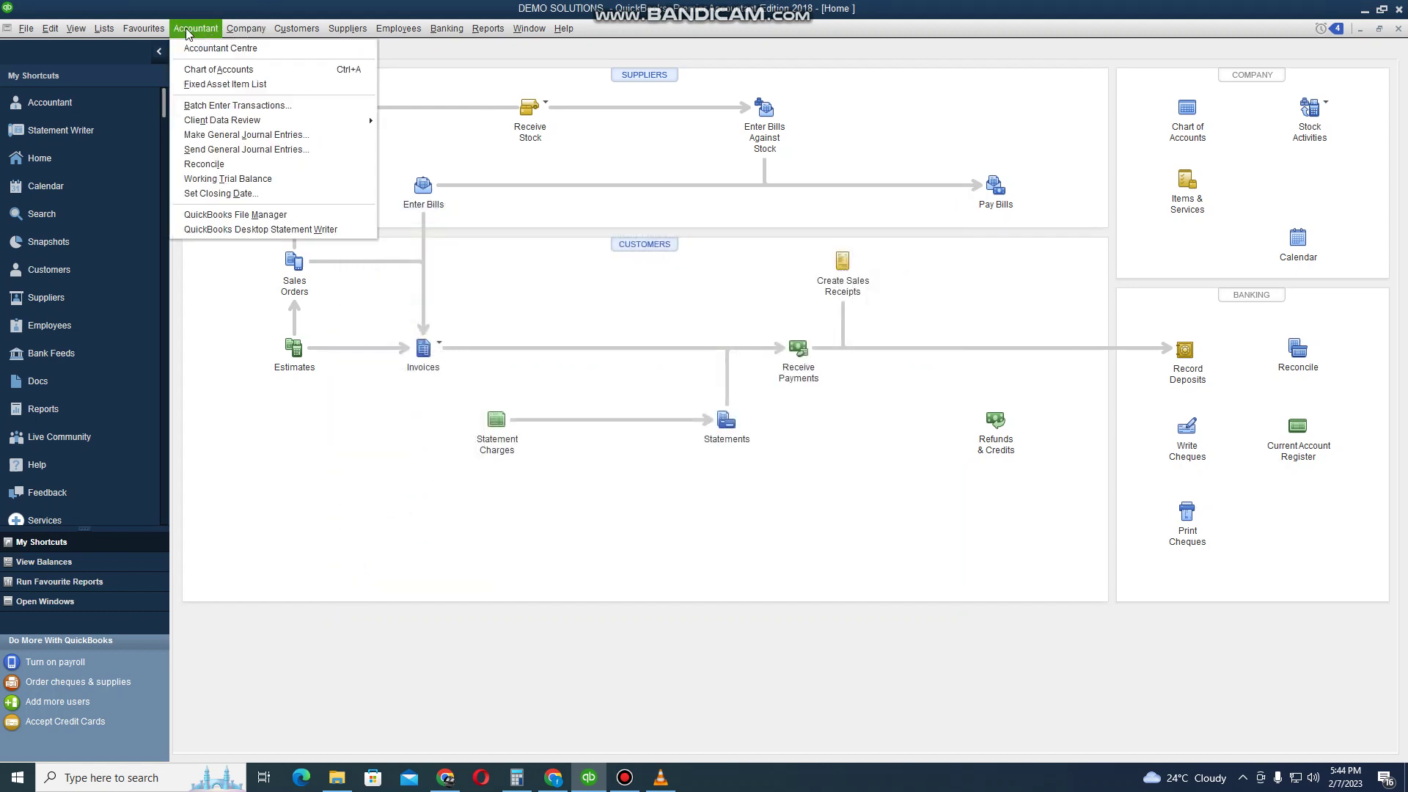
mouse_move(240, 32)
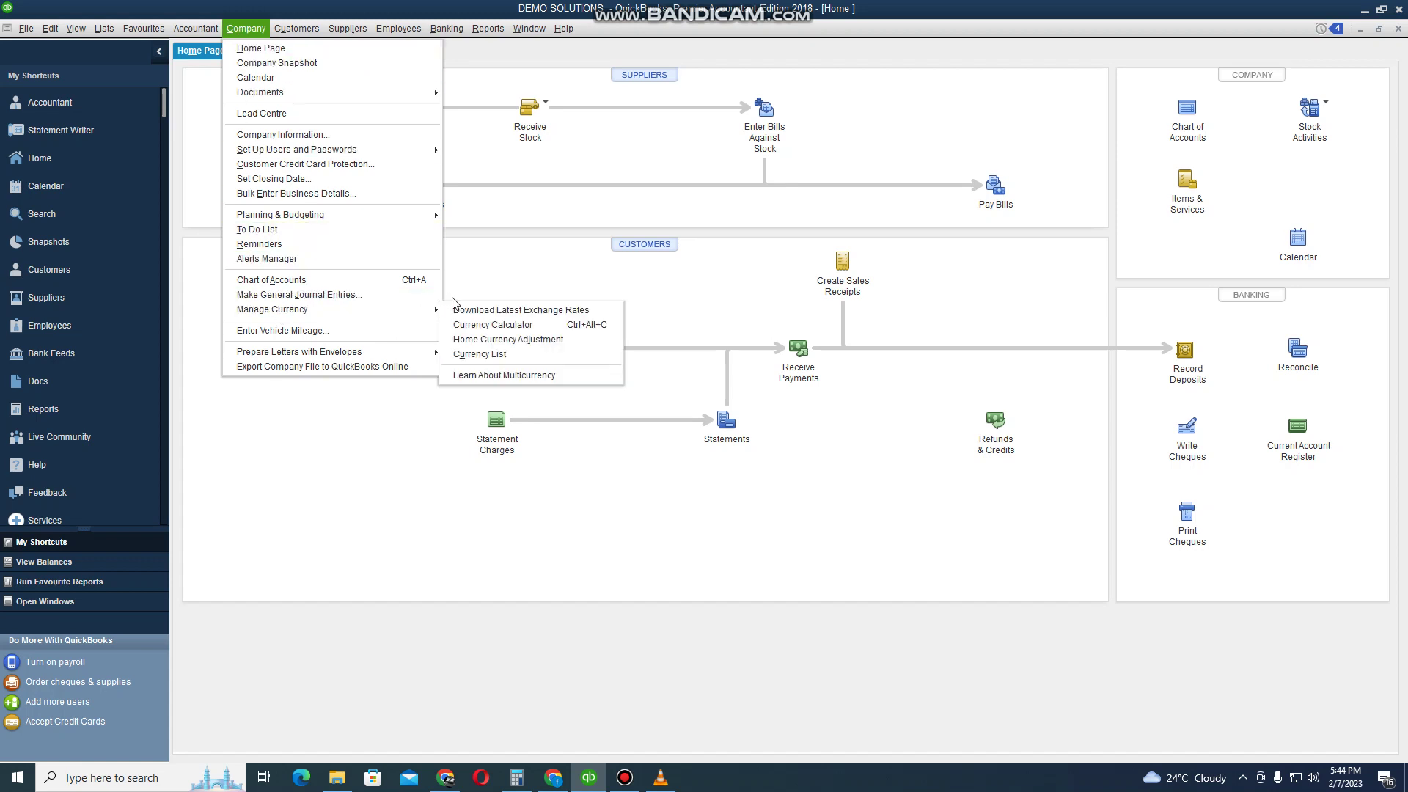
mouse_move(358, 306)
click(489, 354)
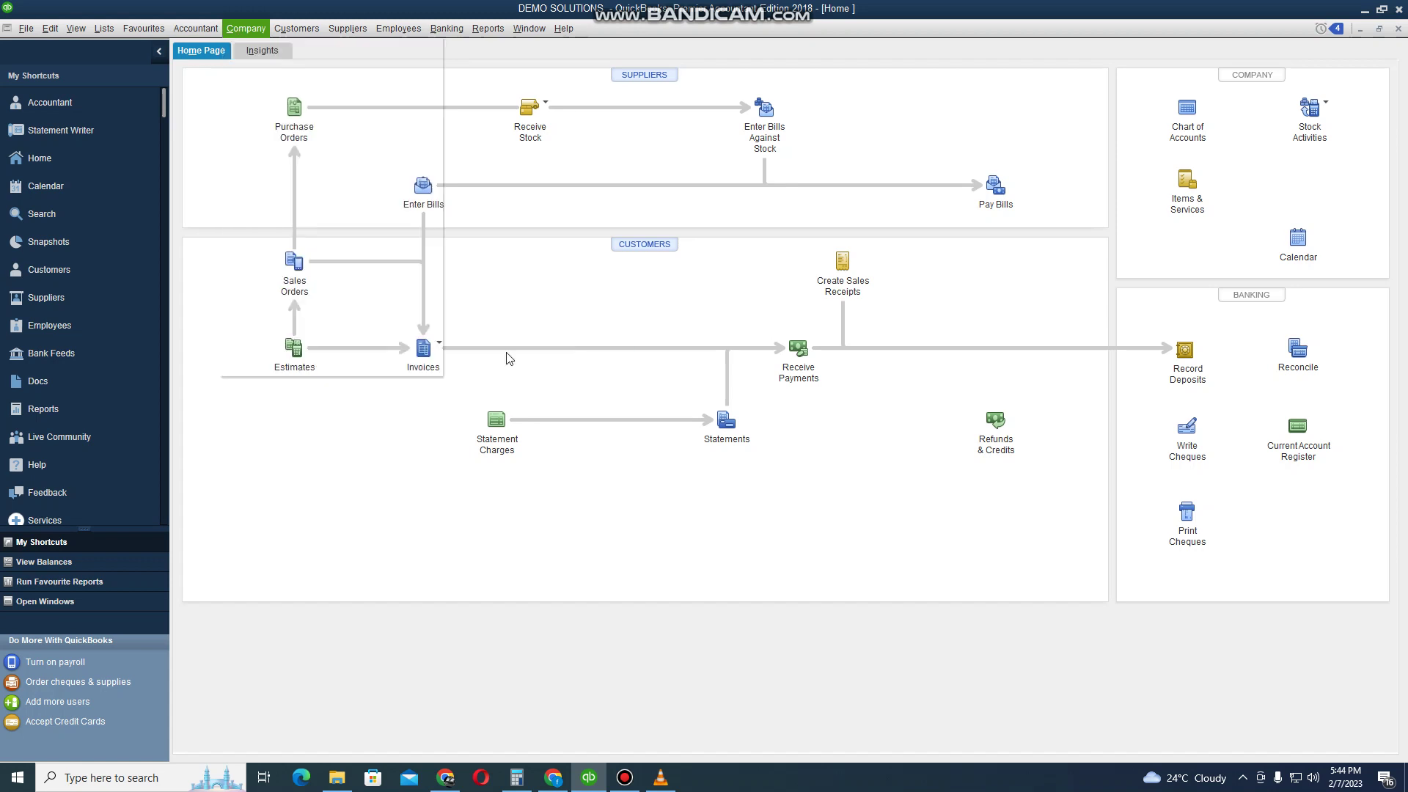
scroll(469, 330, down, 20)
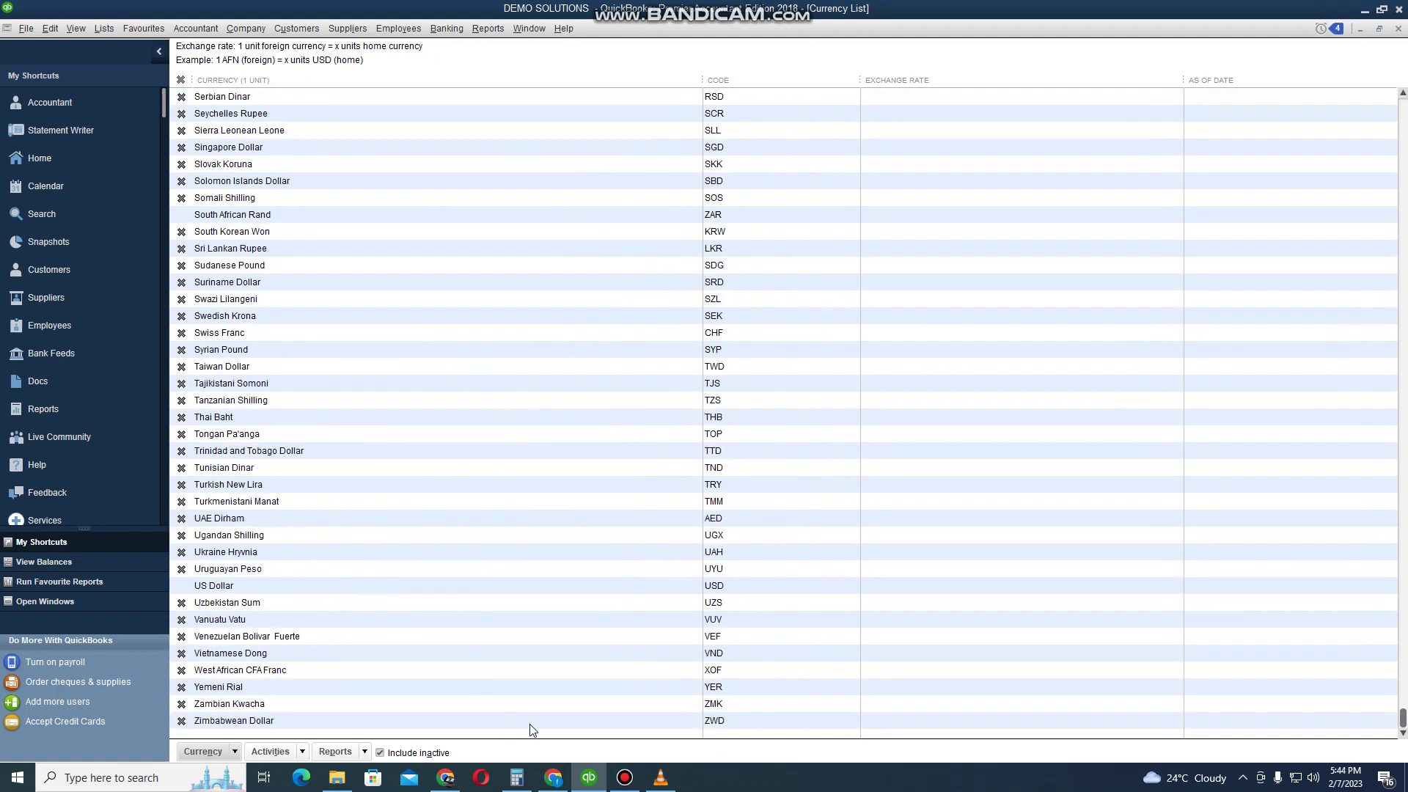
Step: Reactivate the Zimbabwean Dollar (ZWD) by clearing its 'Currency is inactive' flag
double_click(569, 722)
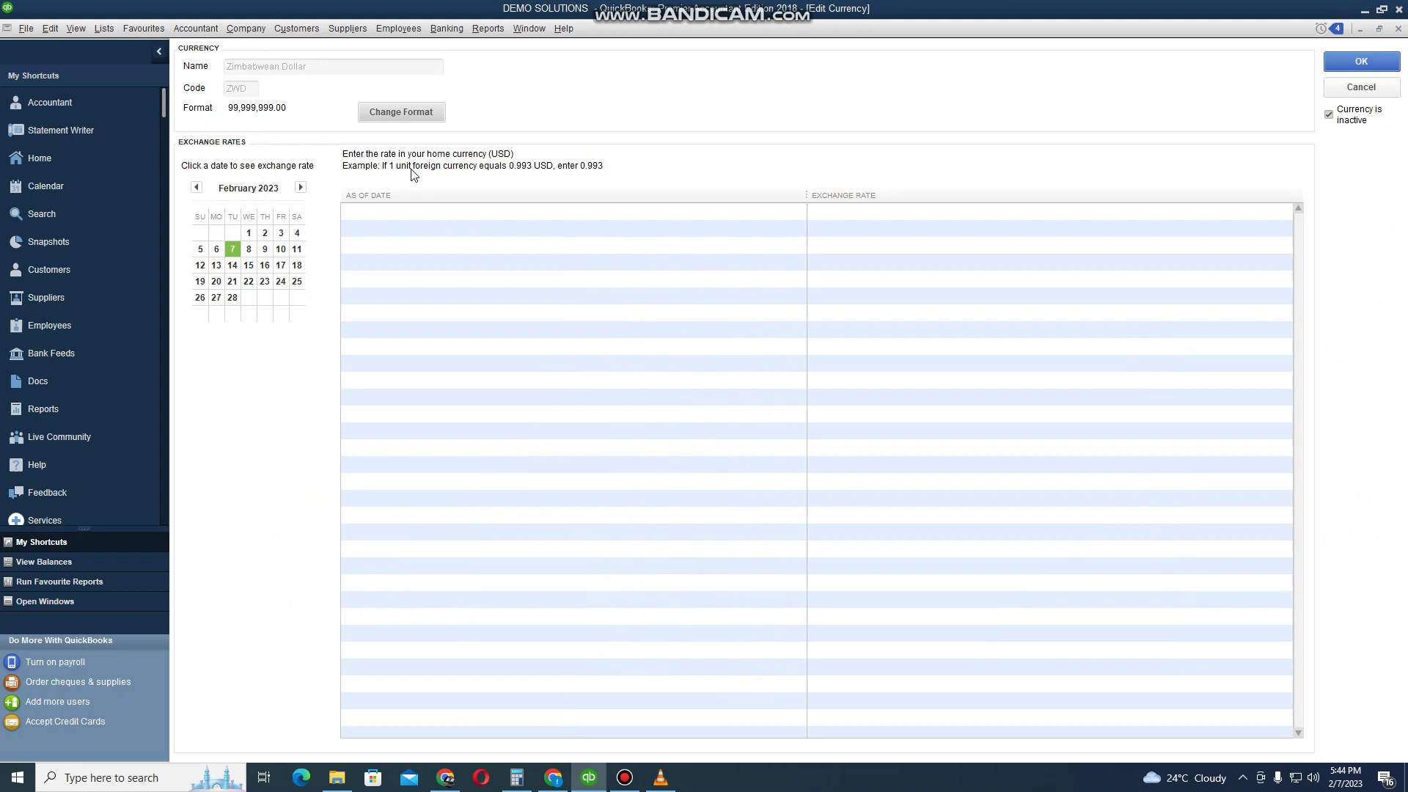
click(1342, 119)
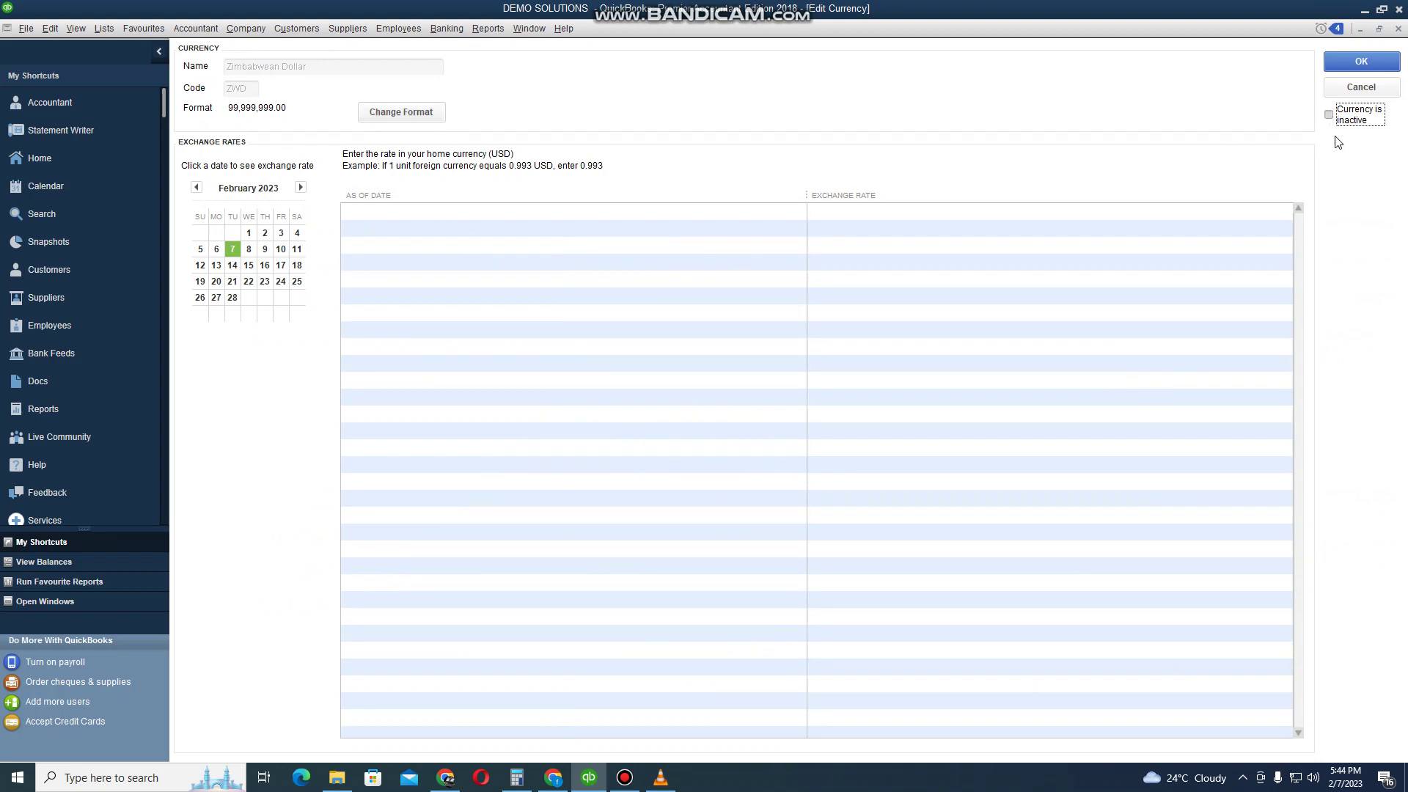
click(1357, 63)
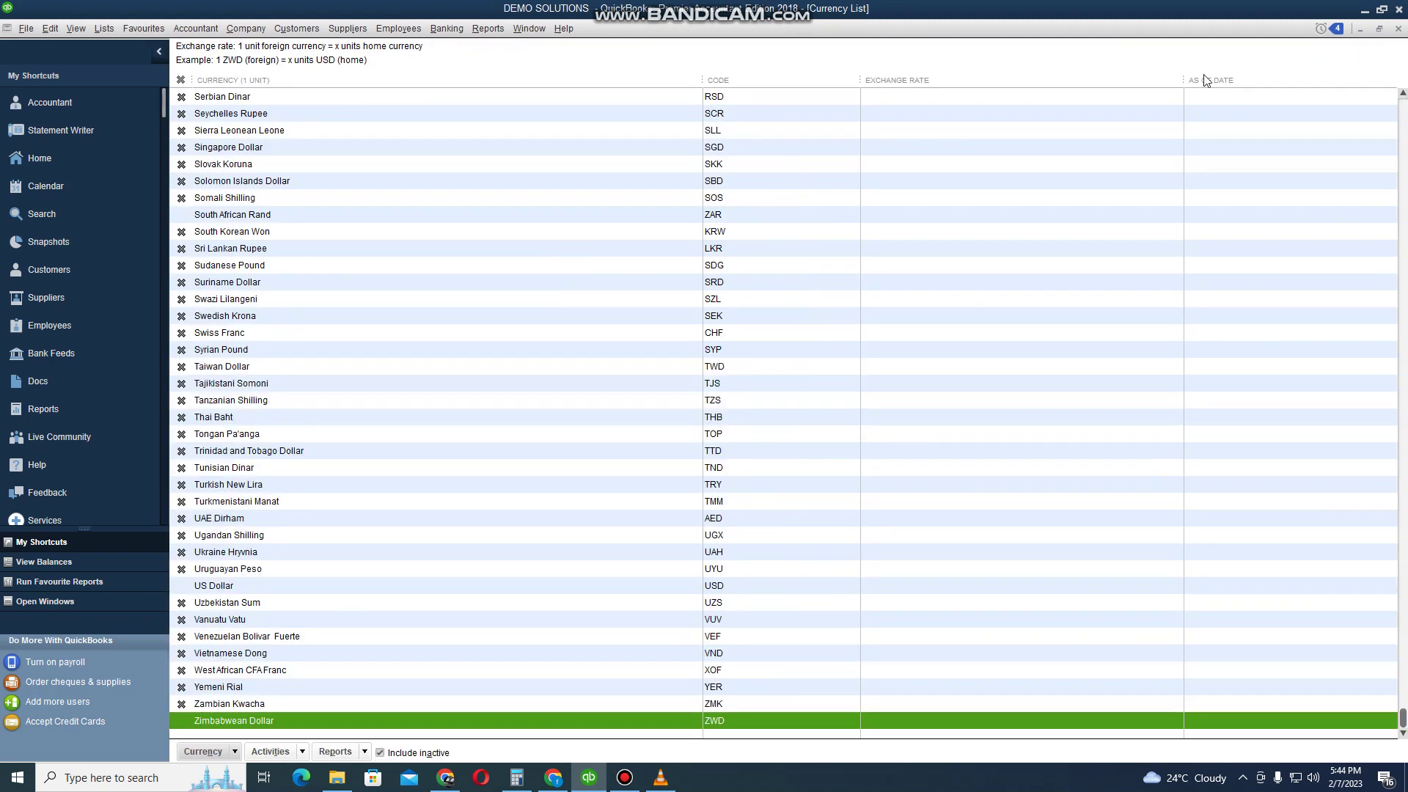
Step: Add a Zimbabwean Dollar exchange rate of 1200 dated 02/07/2023
double_click(636, 728)
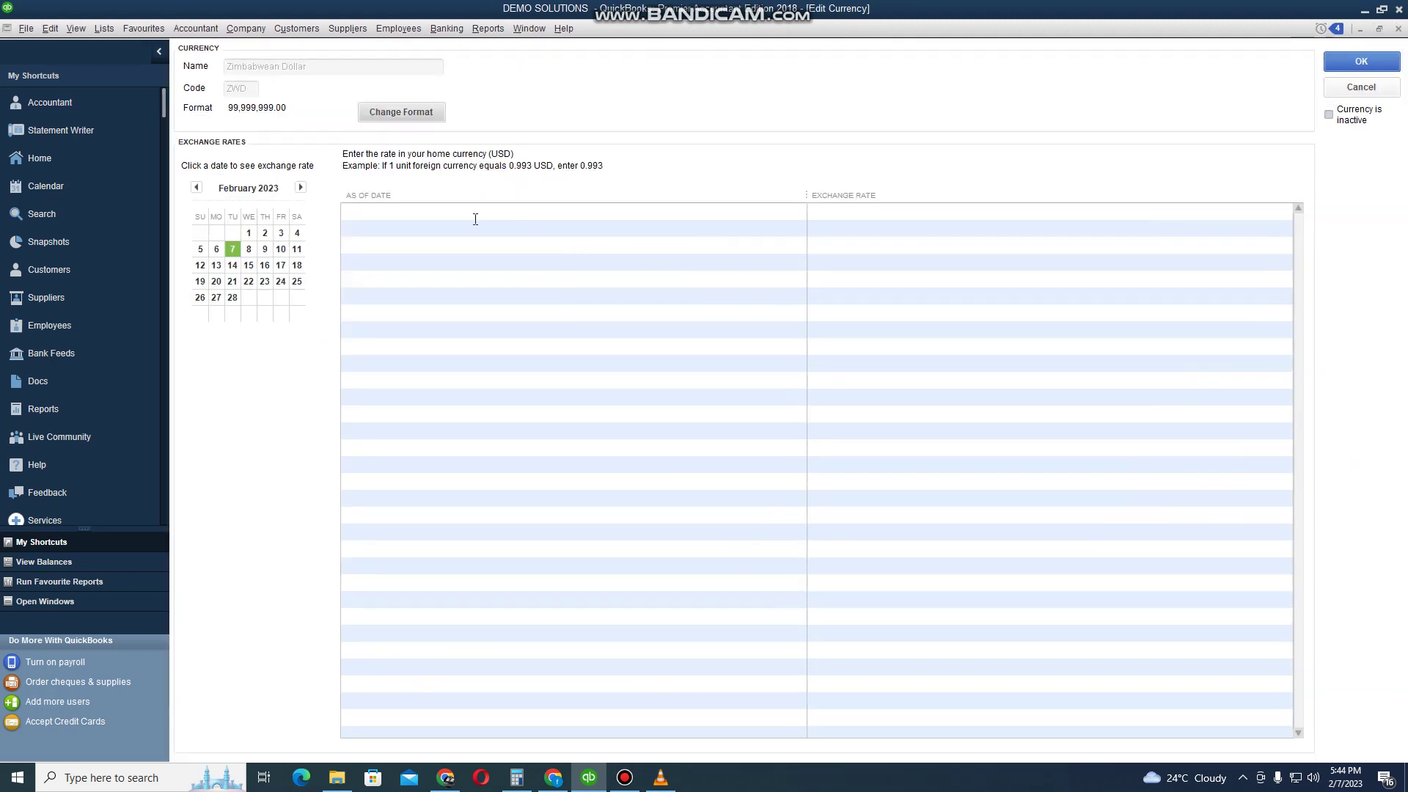
click(446, 213)
click(797, 211)
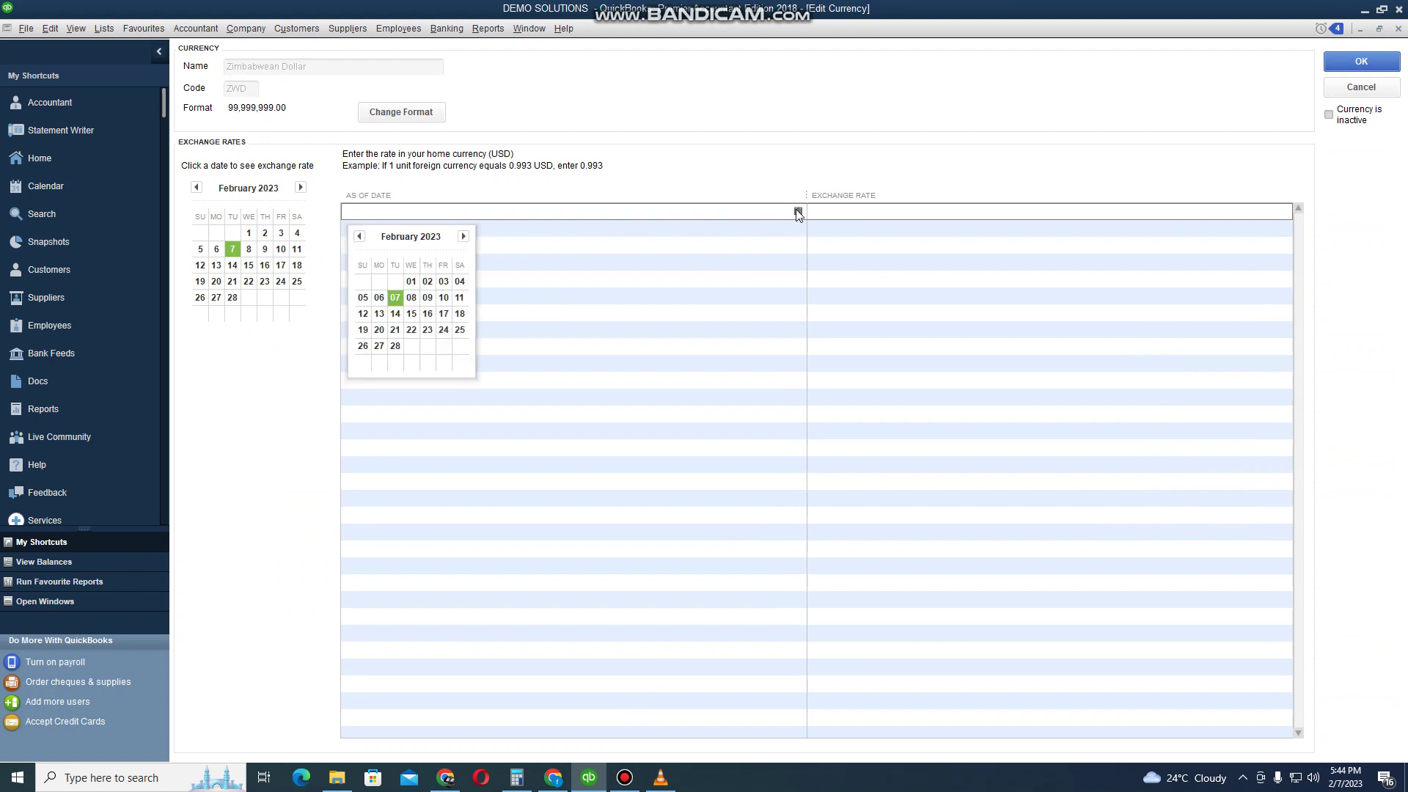
click(399, 305)
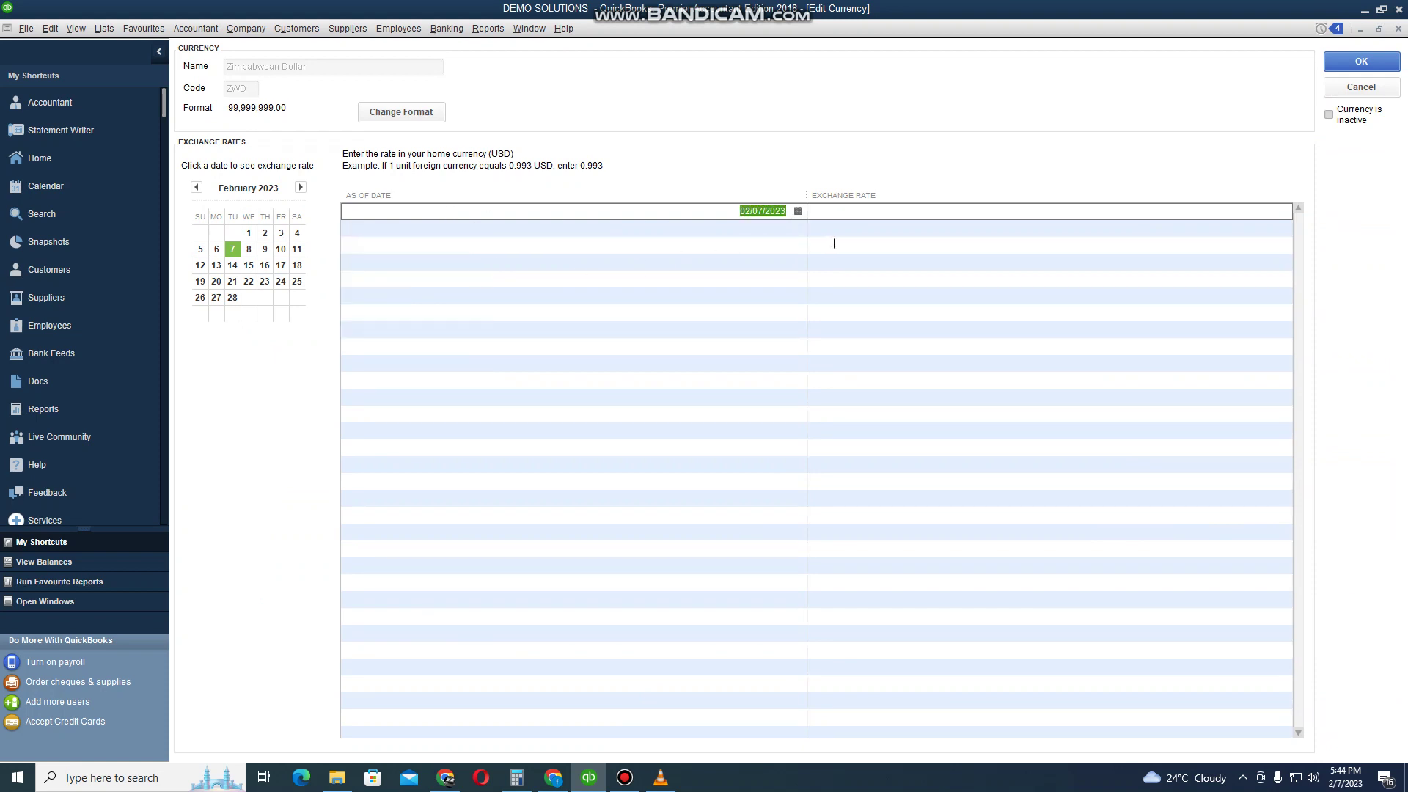
click(839, 214)
text(1200)
click(1365, 62)
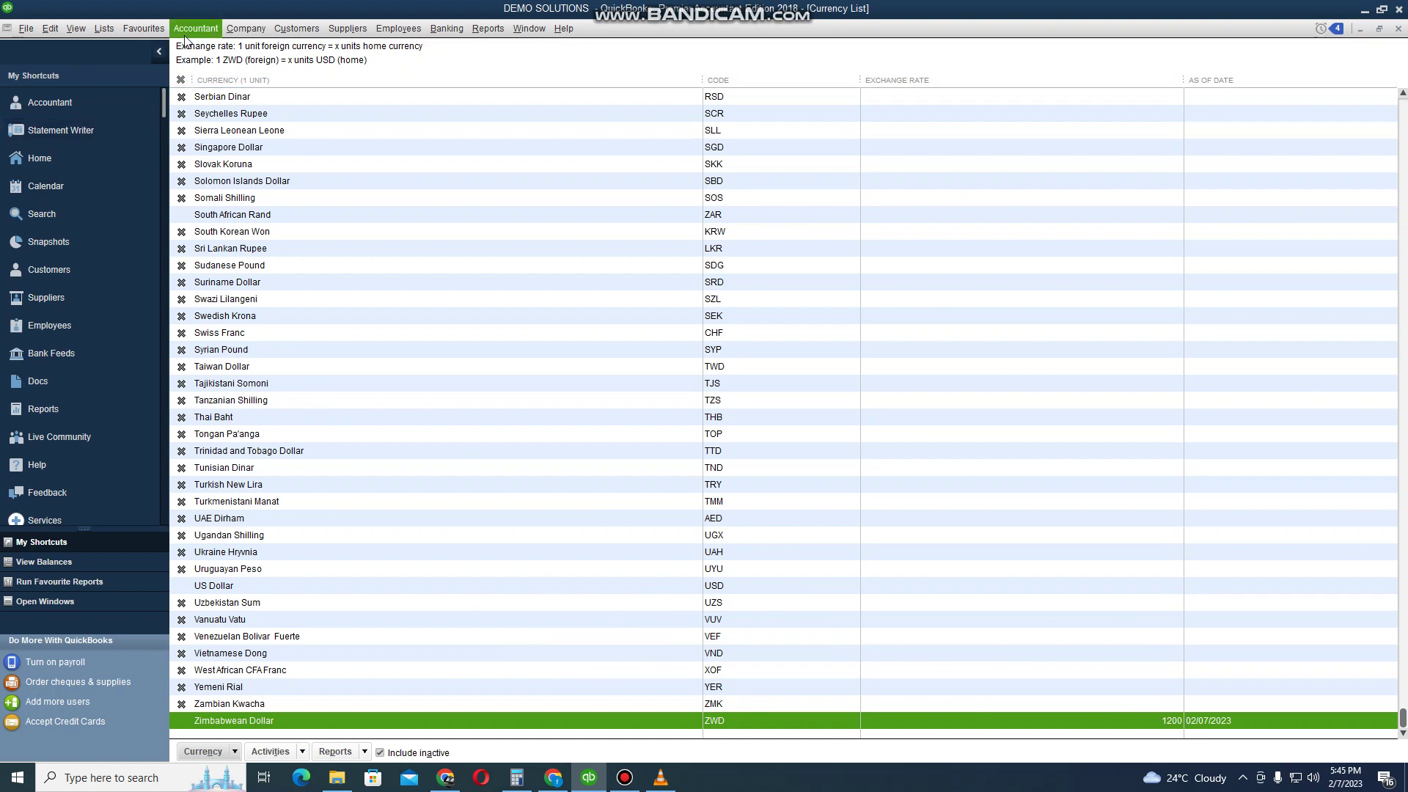
Step: From the Home Page, start a new invoice and enter 'whitecity lodge' as the Customer:Job
click(59, 161)
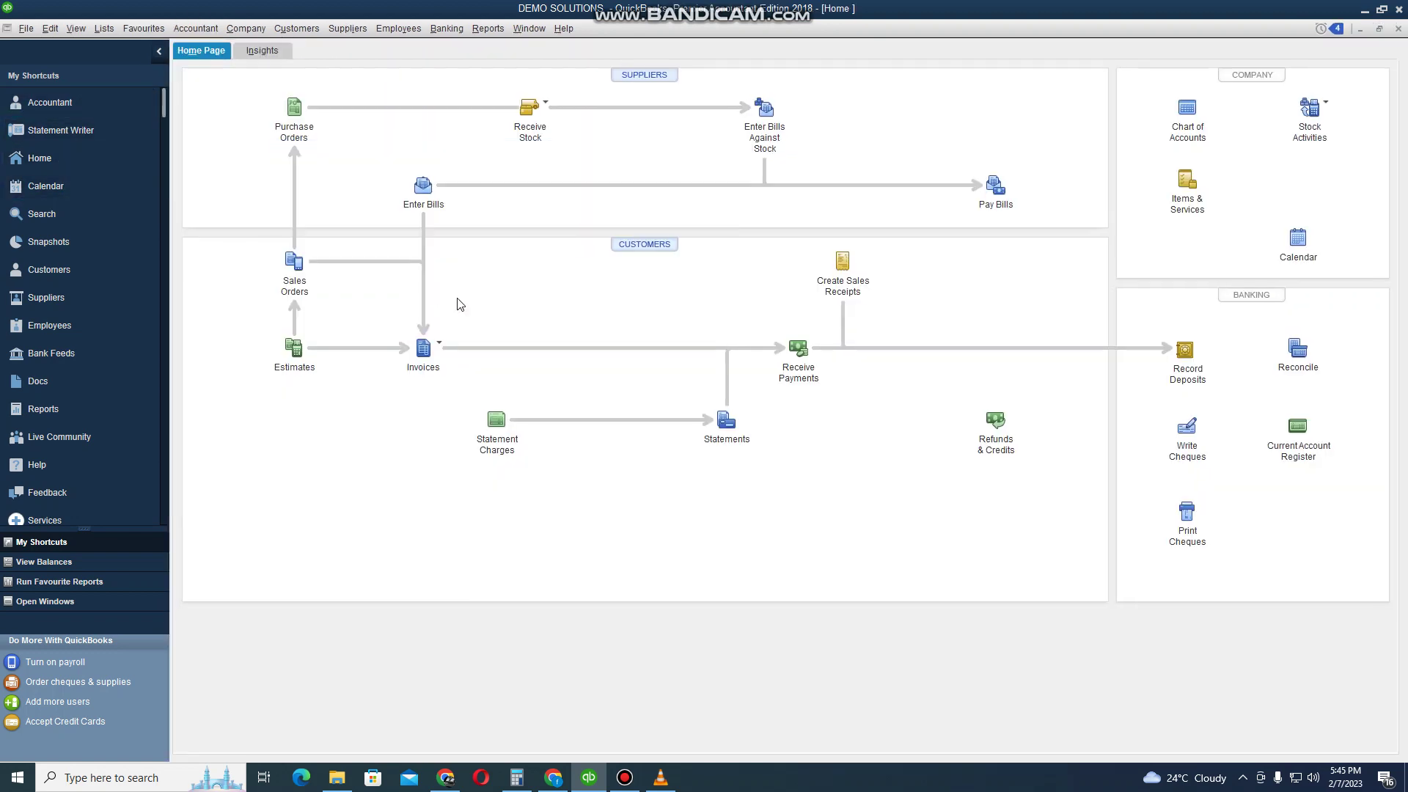
click(438, 344)
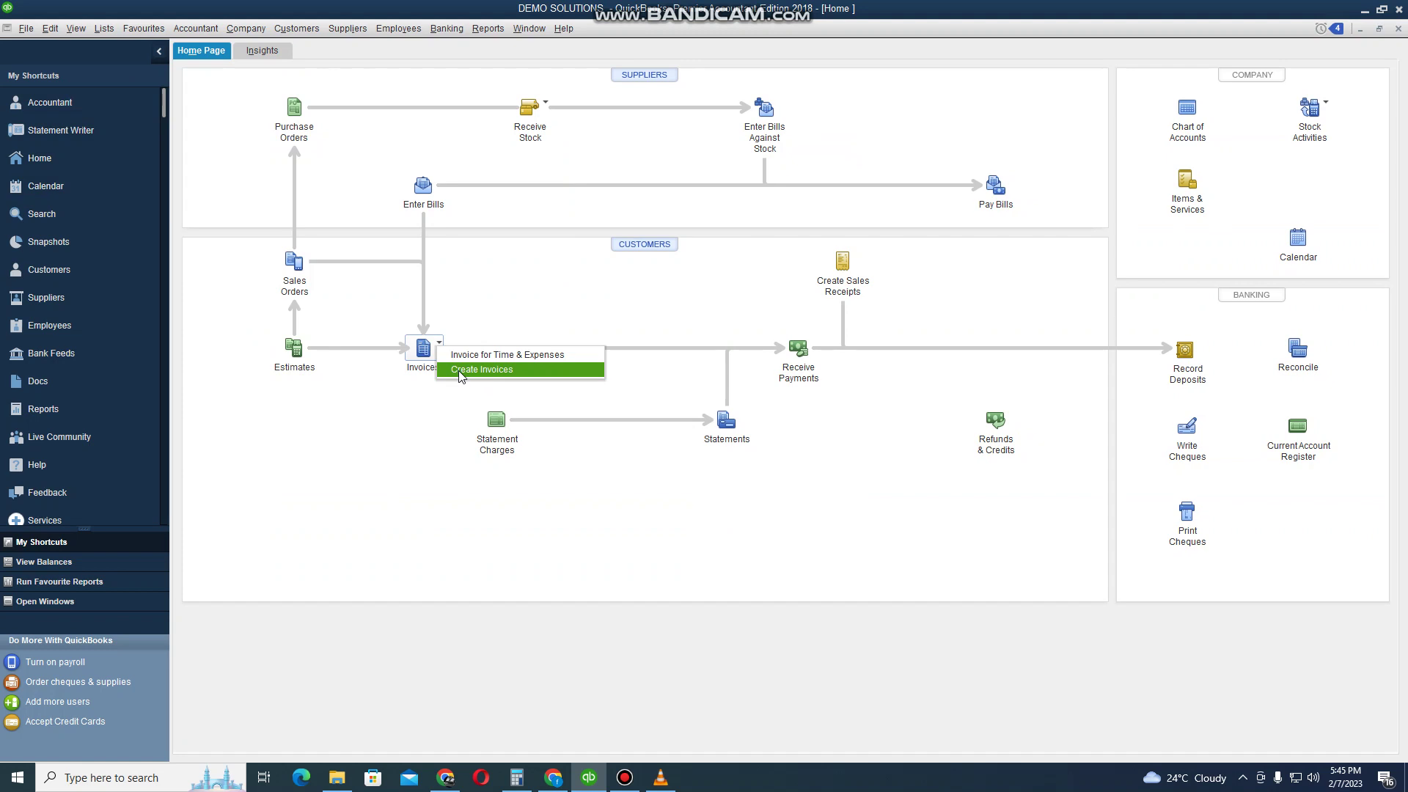
click(459, 372)
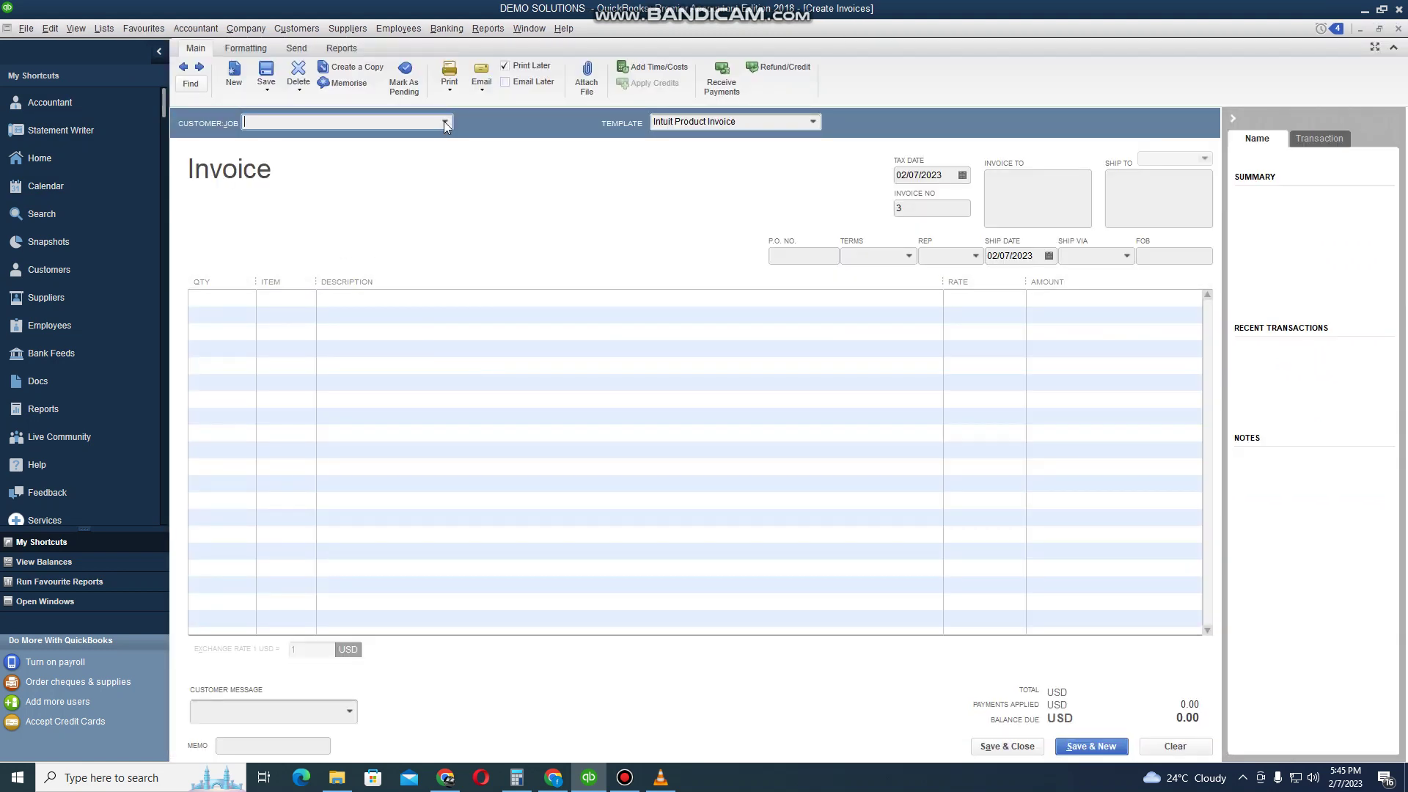
click(446, 125)
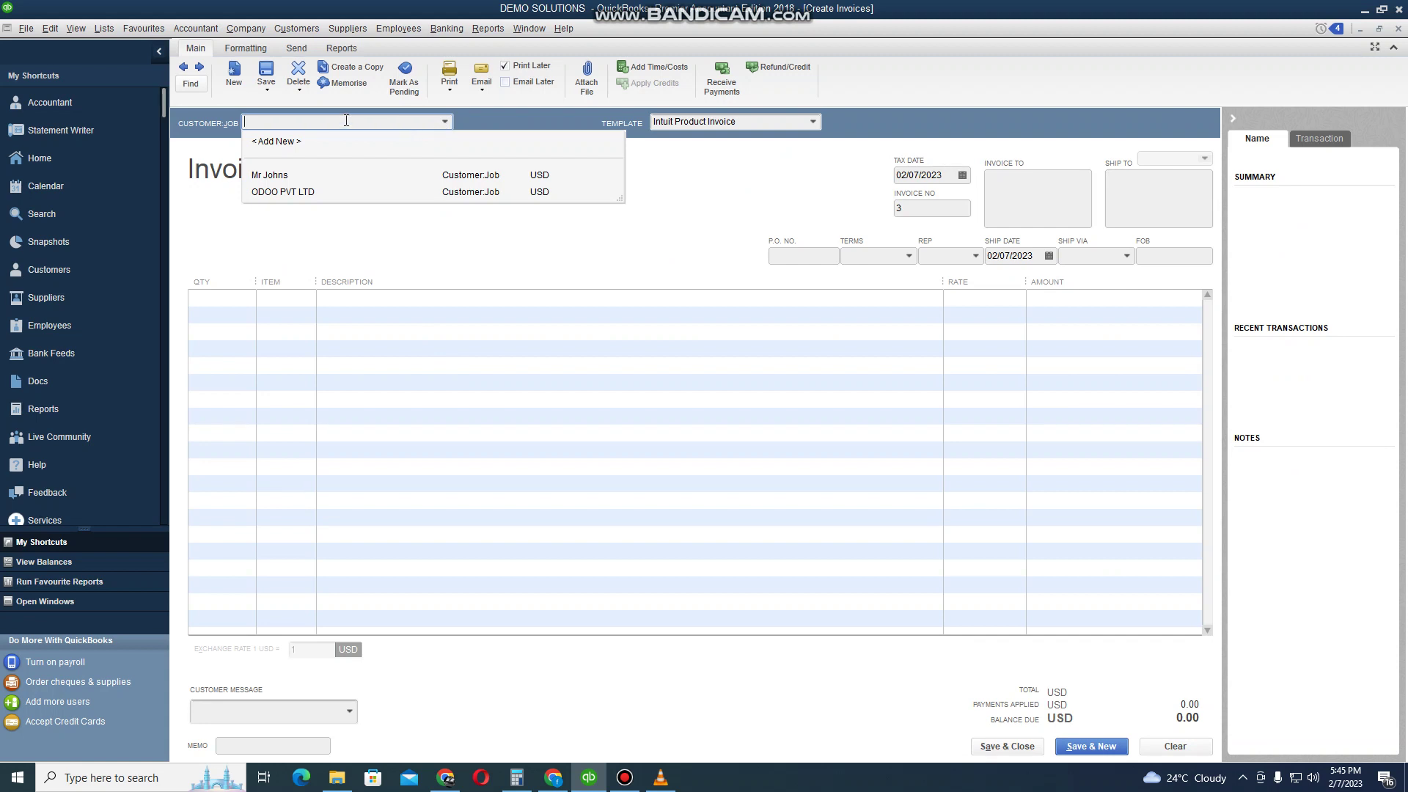
text(whitecity lodge)
Step: Set Zimbabwean Dollar as the currency for the new customer whitecity lodge
key(Tab)
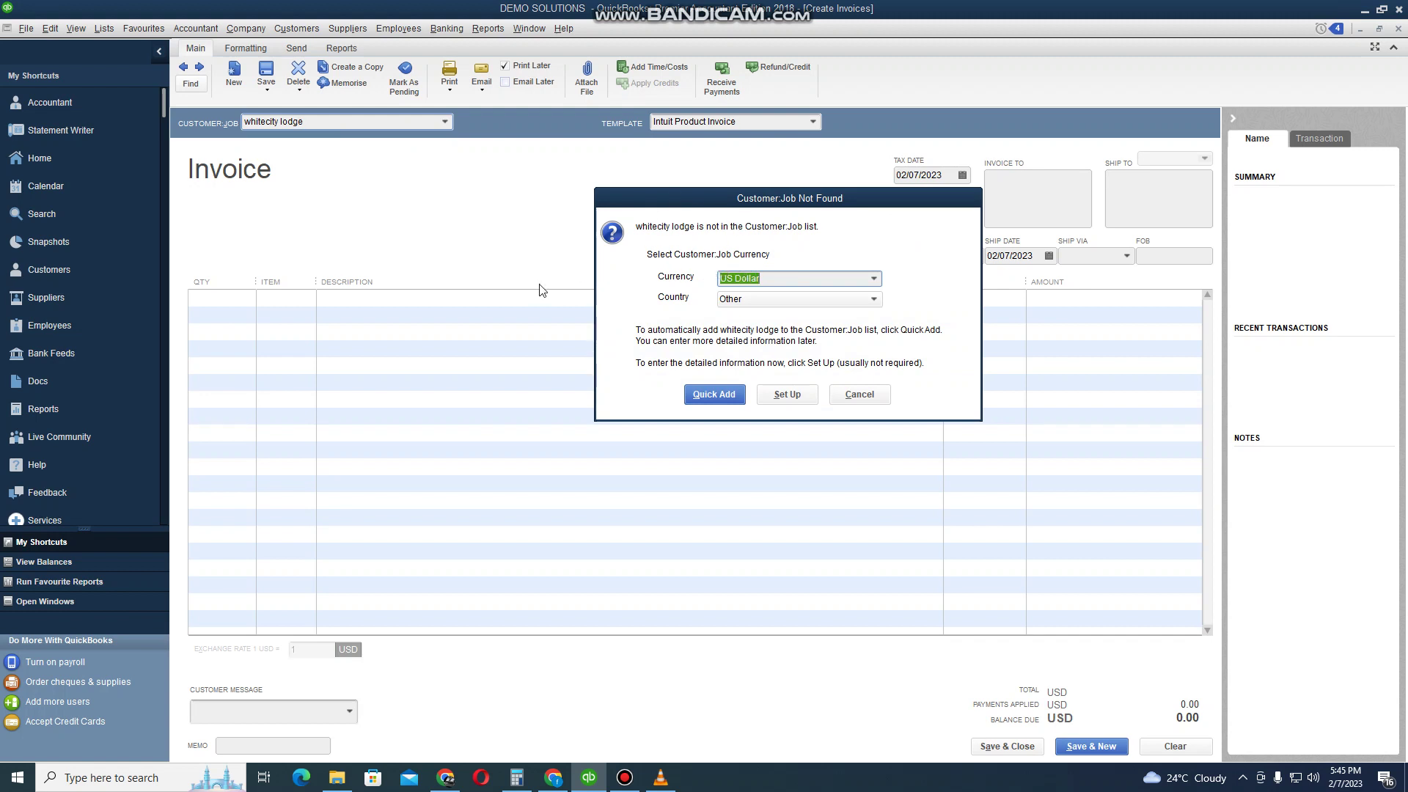
click(876, 281)
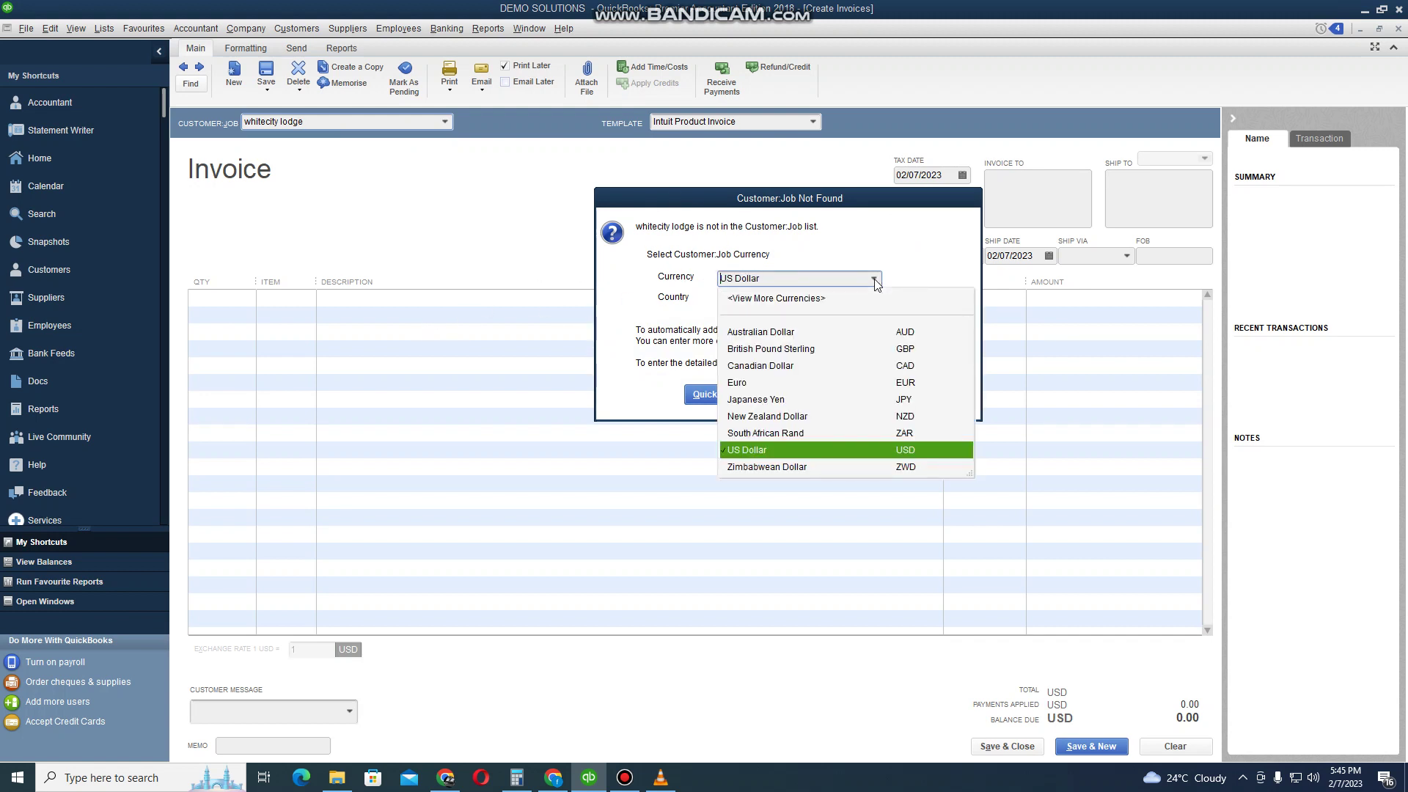
click(804, 467)
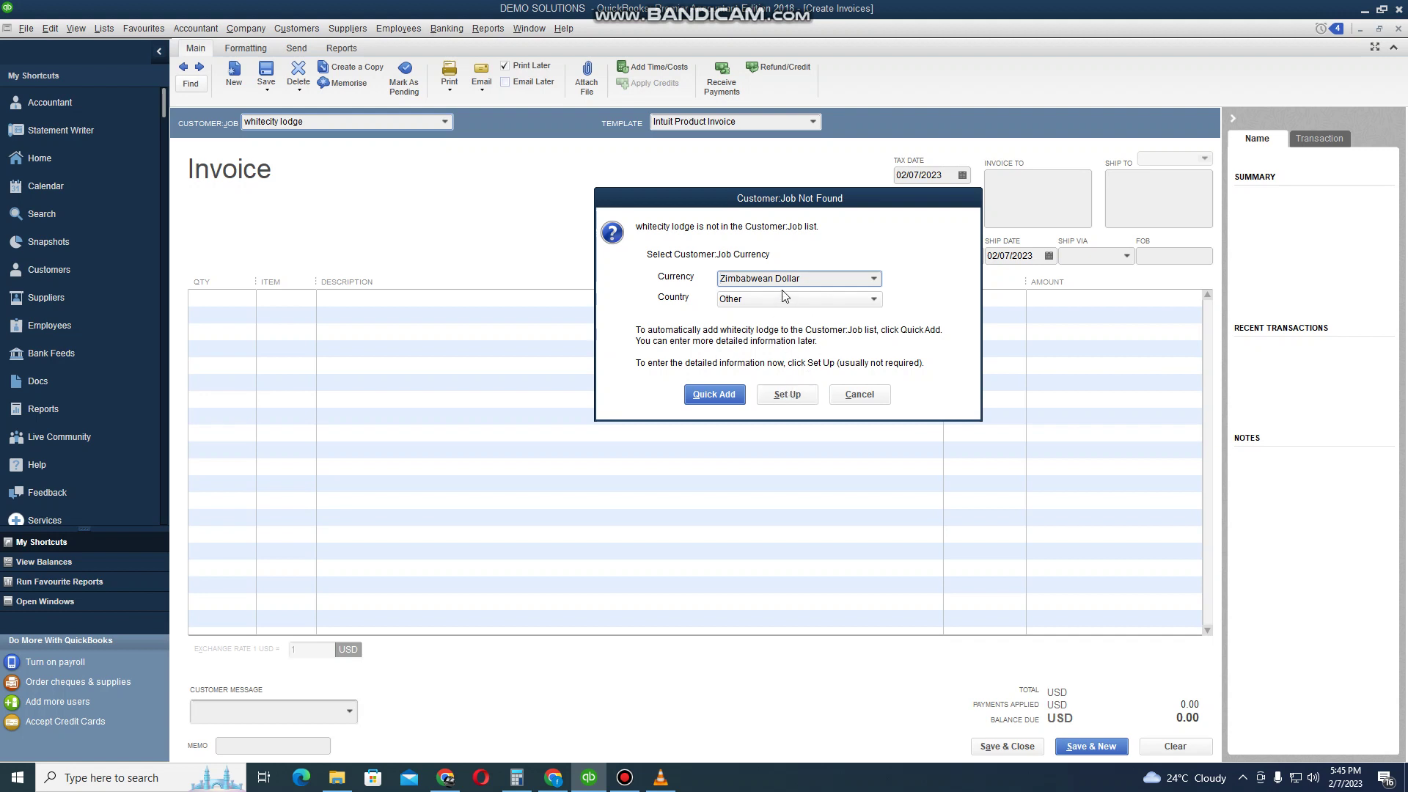
Step: Quick Add the customer and enter an invoice line: quantity 1, DRY CLEANING, rate 8,000
click(722, 403)
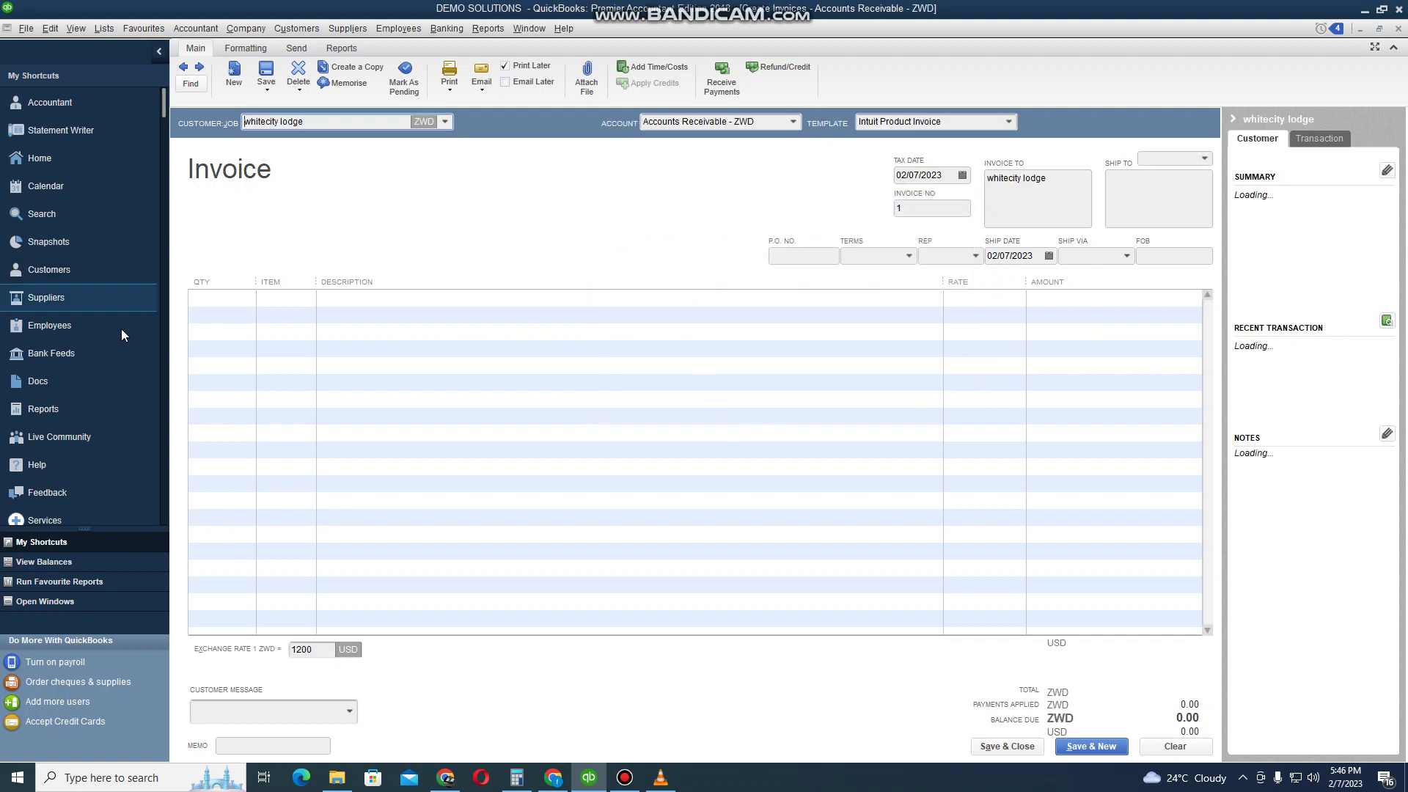
click(203, 300)
text(1)
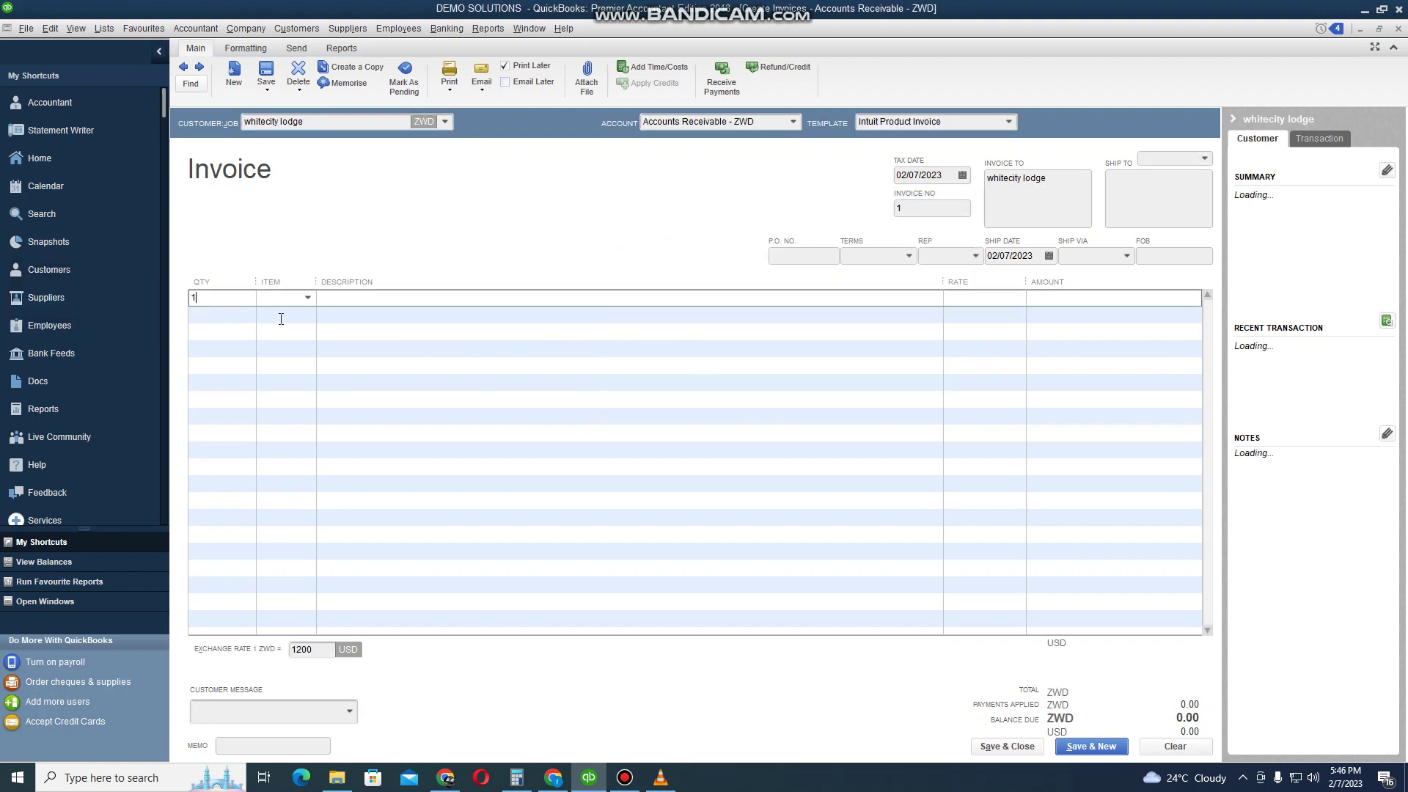
click(275, 303)
click(308, 298)
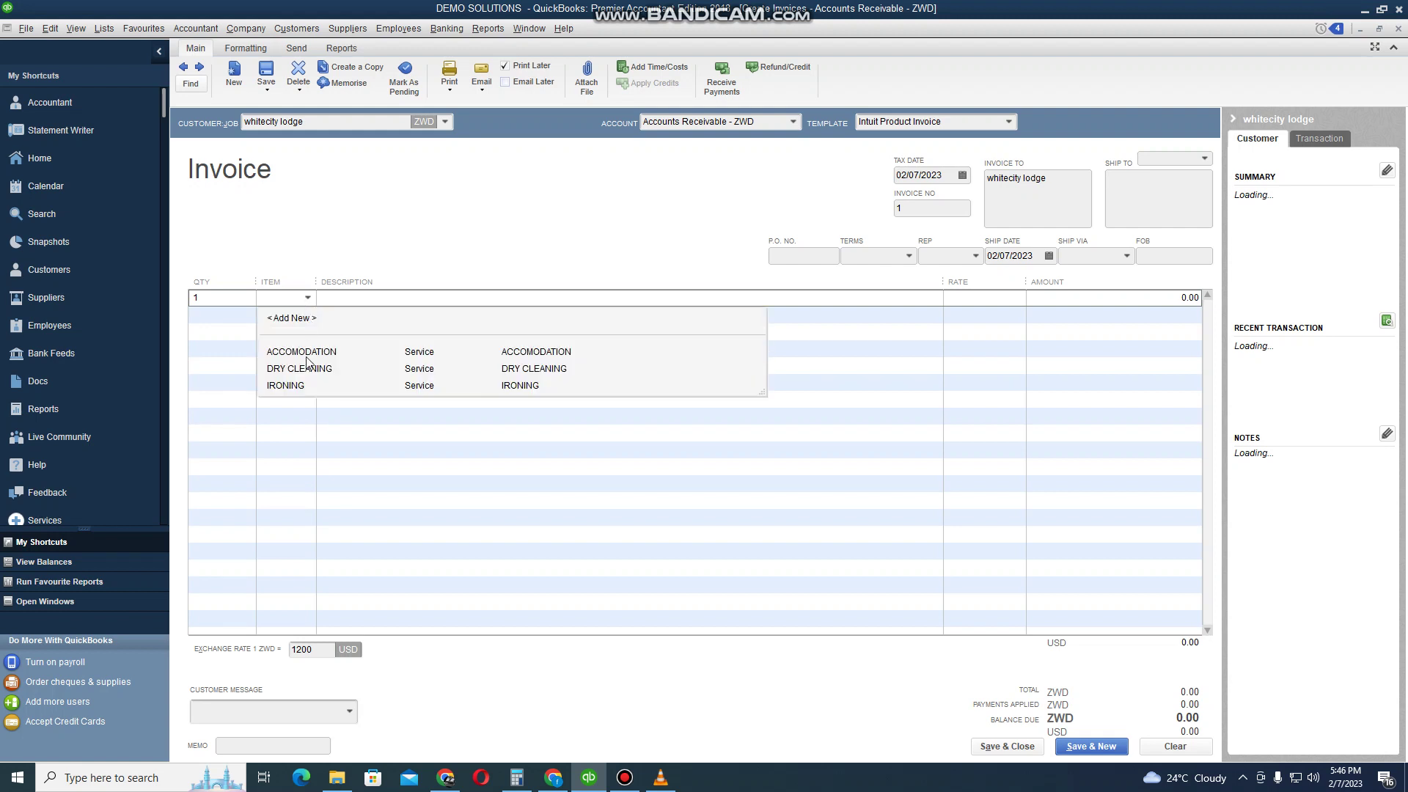
click(305, 371)
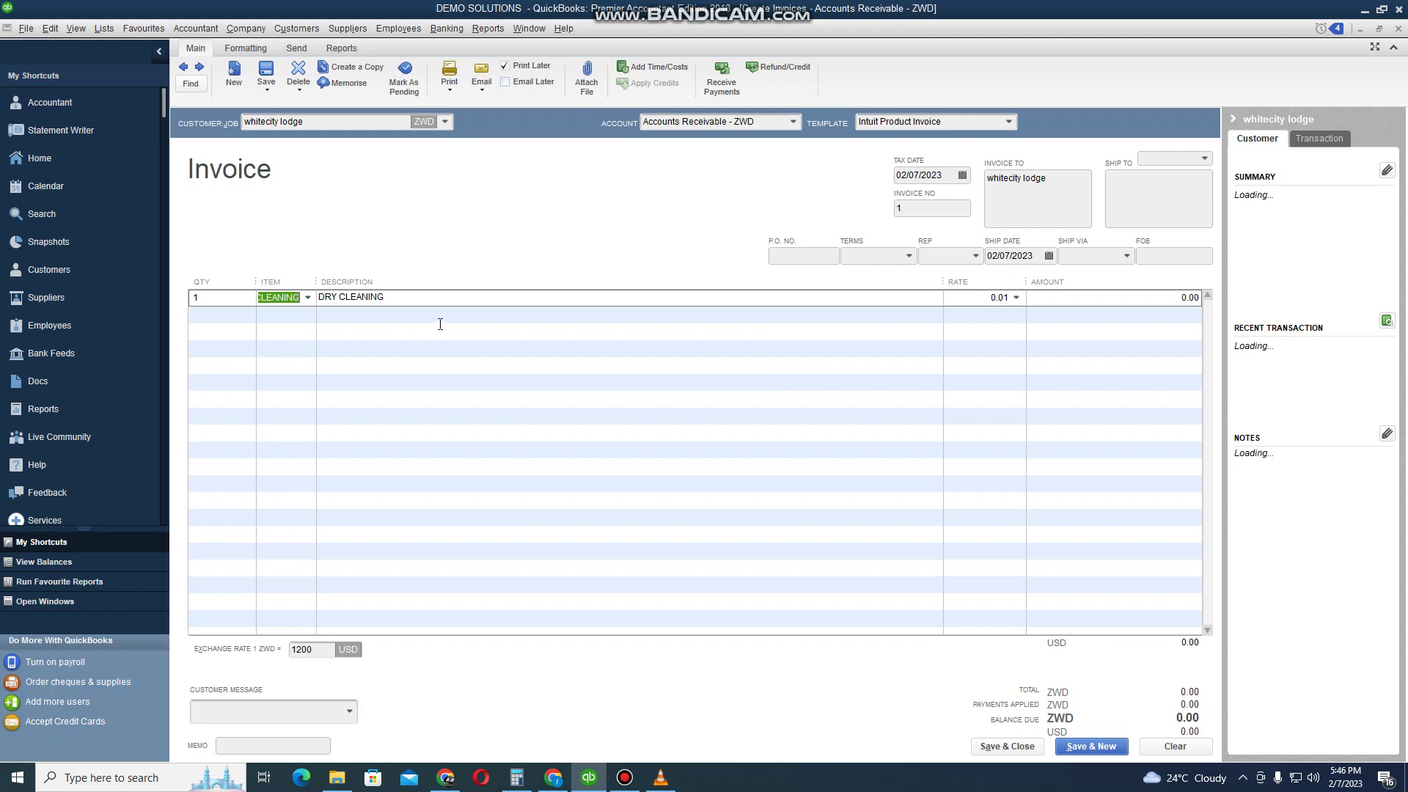
click(983, 297)
double_click(993, 298)
text(8,0)
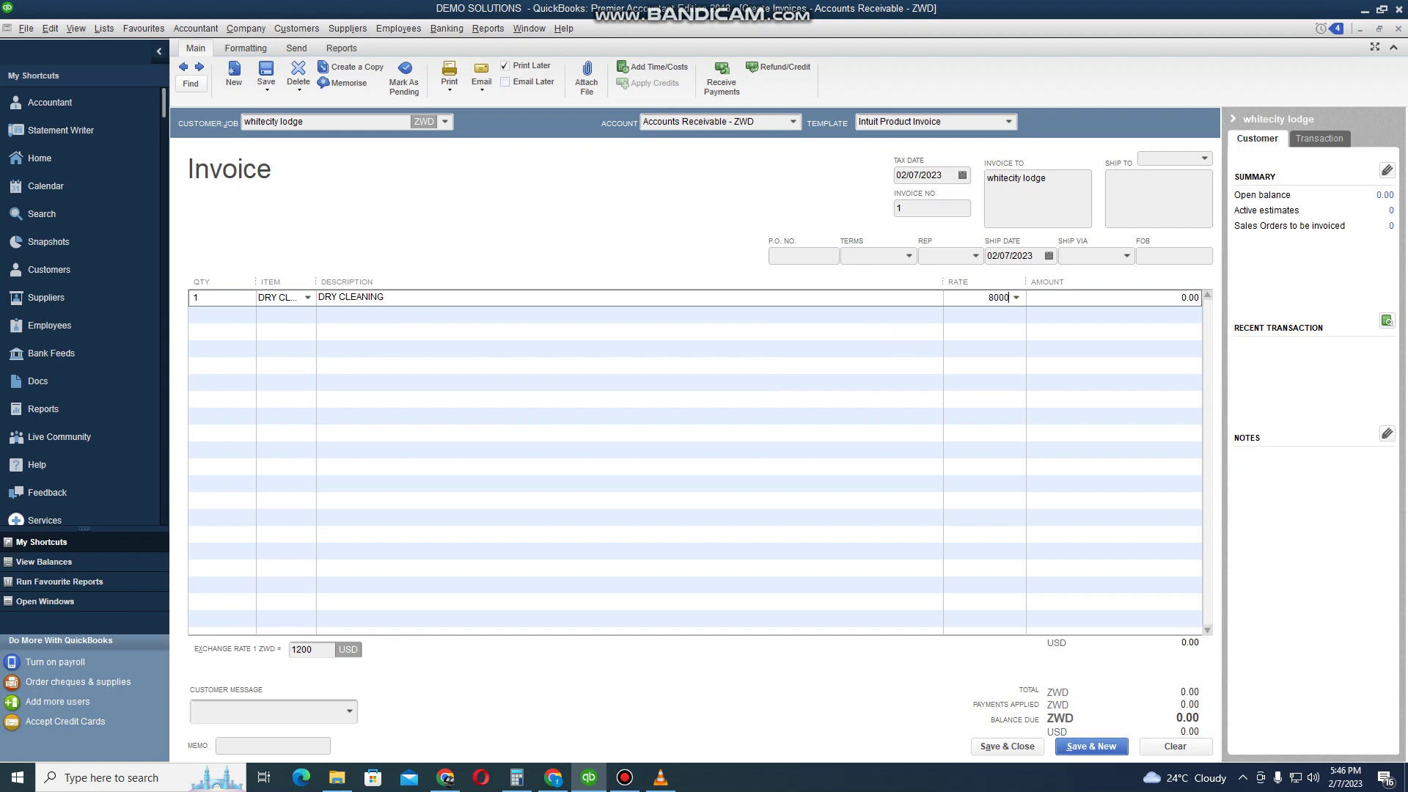
text(00)
key(Tab)
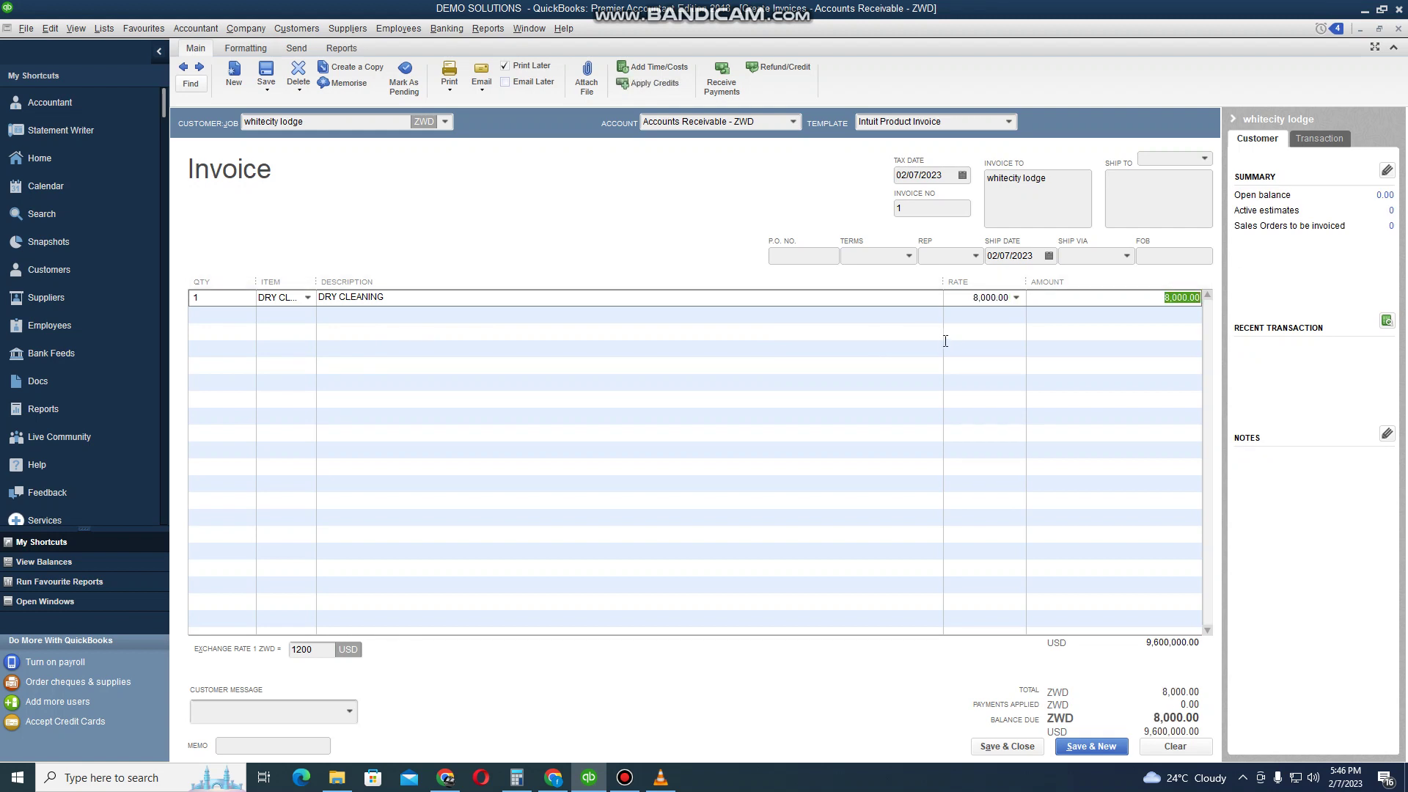
Step: Replace the invoice's 1200 exchange rate with 1000, then bring Calculator forward
click(317, 653)
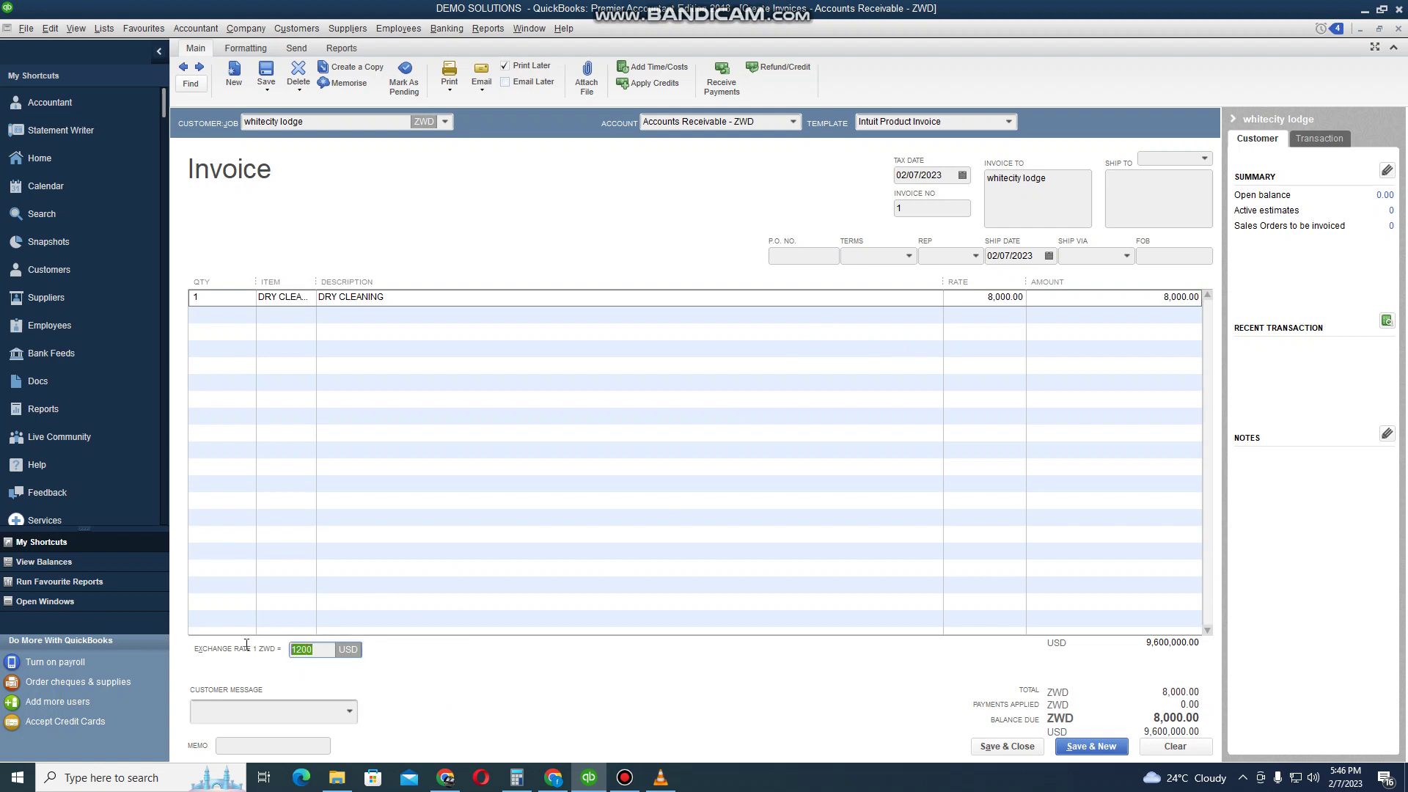
text(1000)
key(Tab)
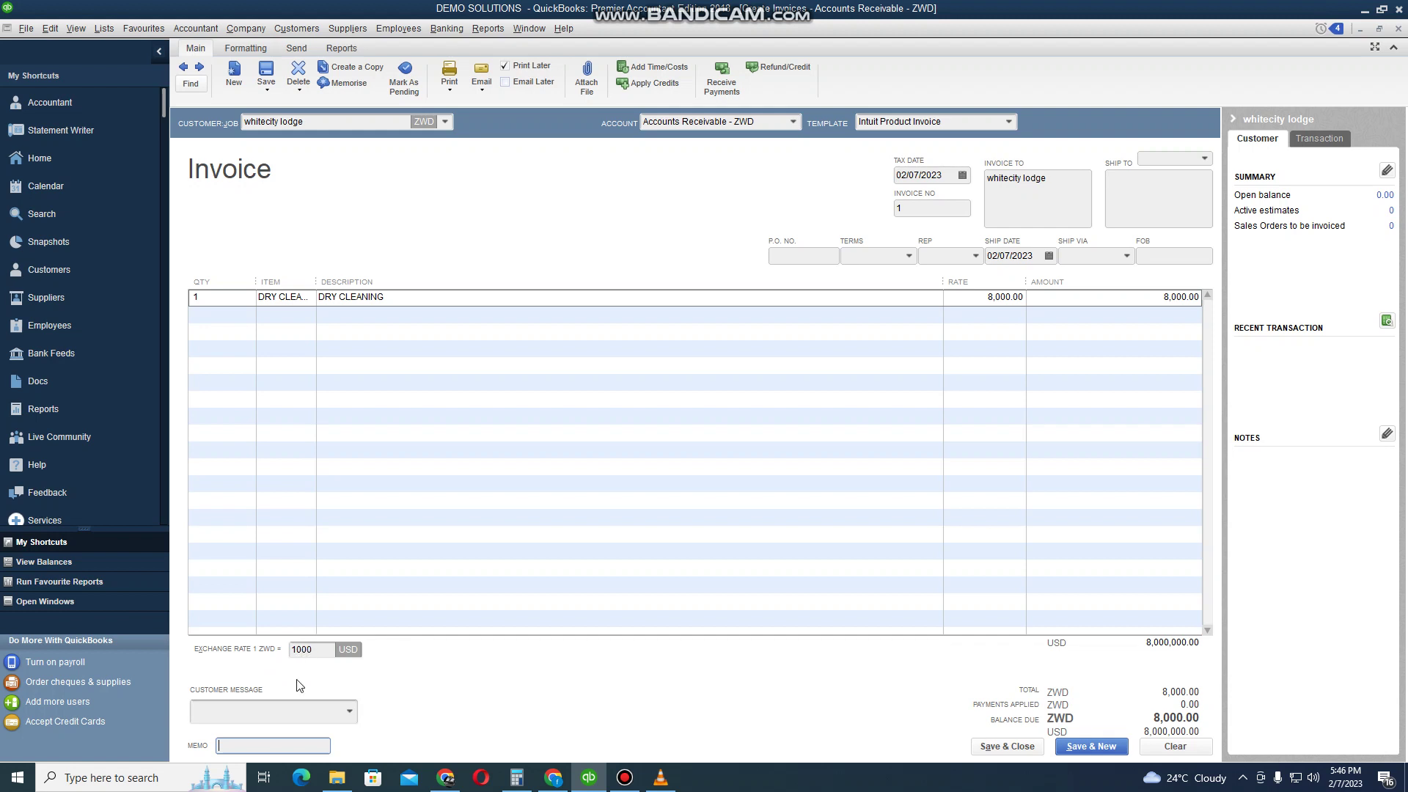
click(516, 778)
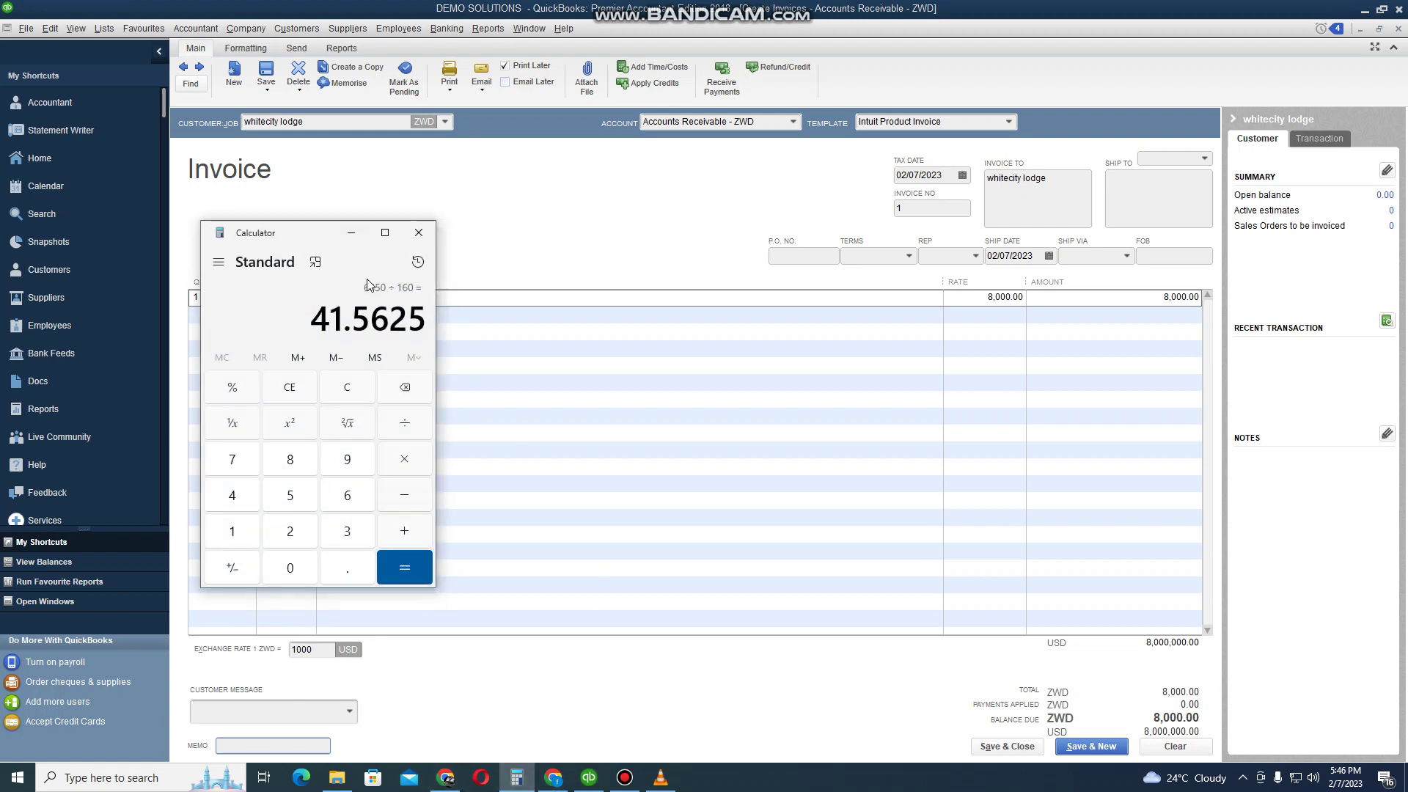
Step: Clear Calculator and compute 1 ÷ 1000 to get 0.001
click(346, 387)
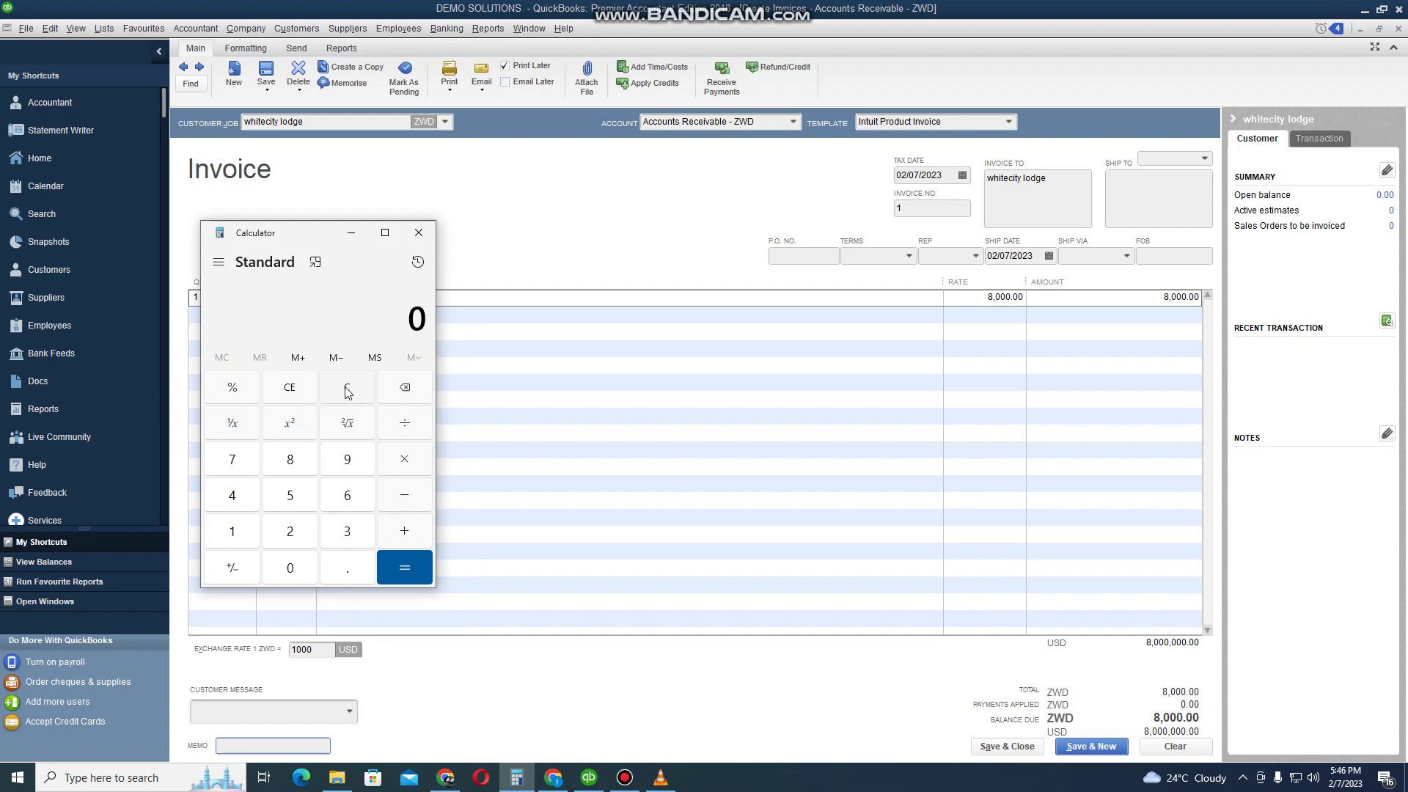
click(233, 533)
click(233, 533)
double_click(286, 569)
click(284, 569)
click(404, 567)
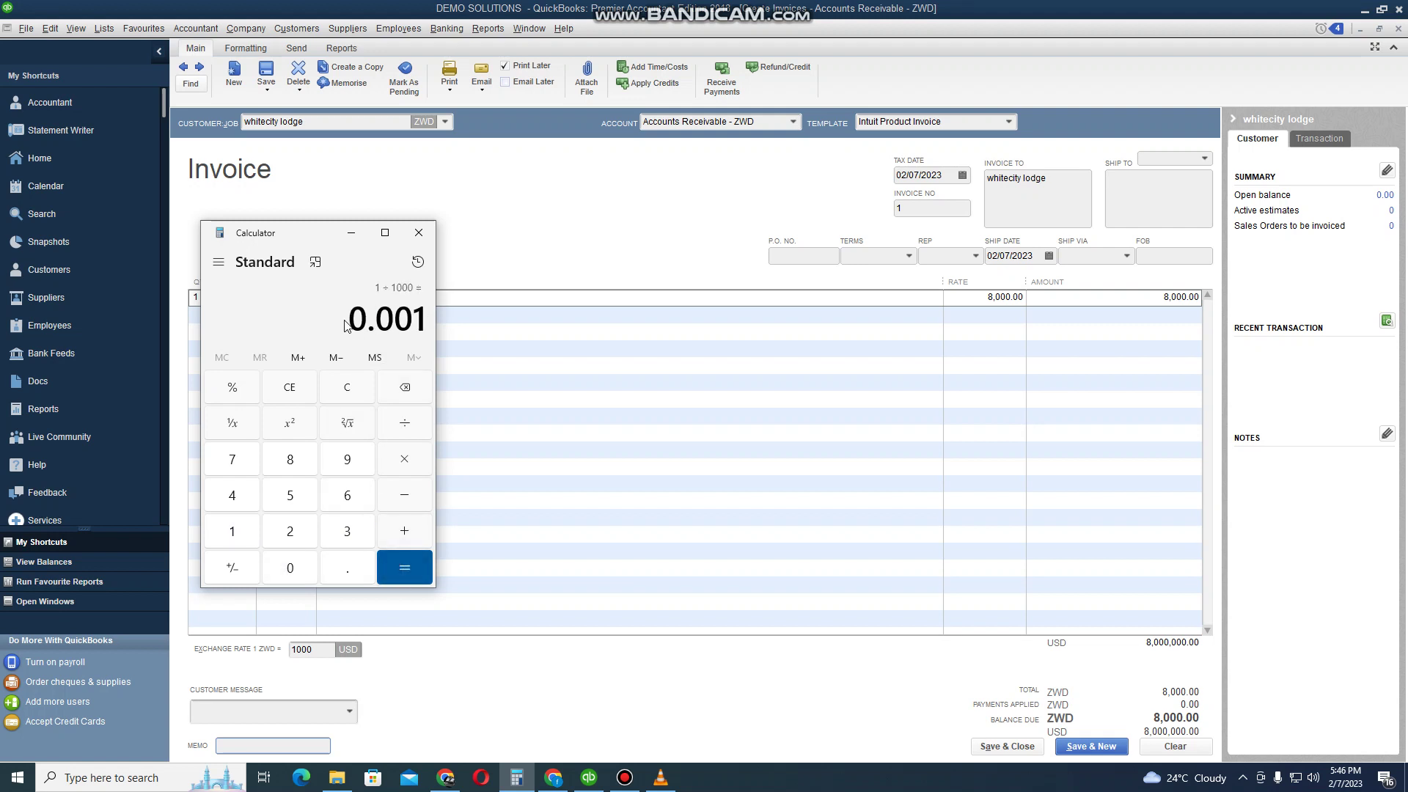
Step: Enter 0.001 as the invoice exchange rate so it totals 8.00 USD, then Save & Close
click(351, 233)
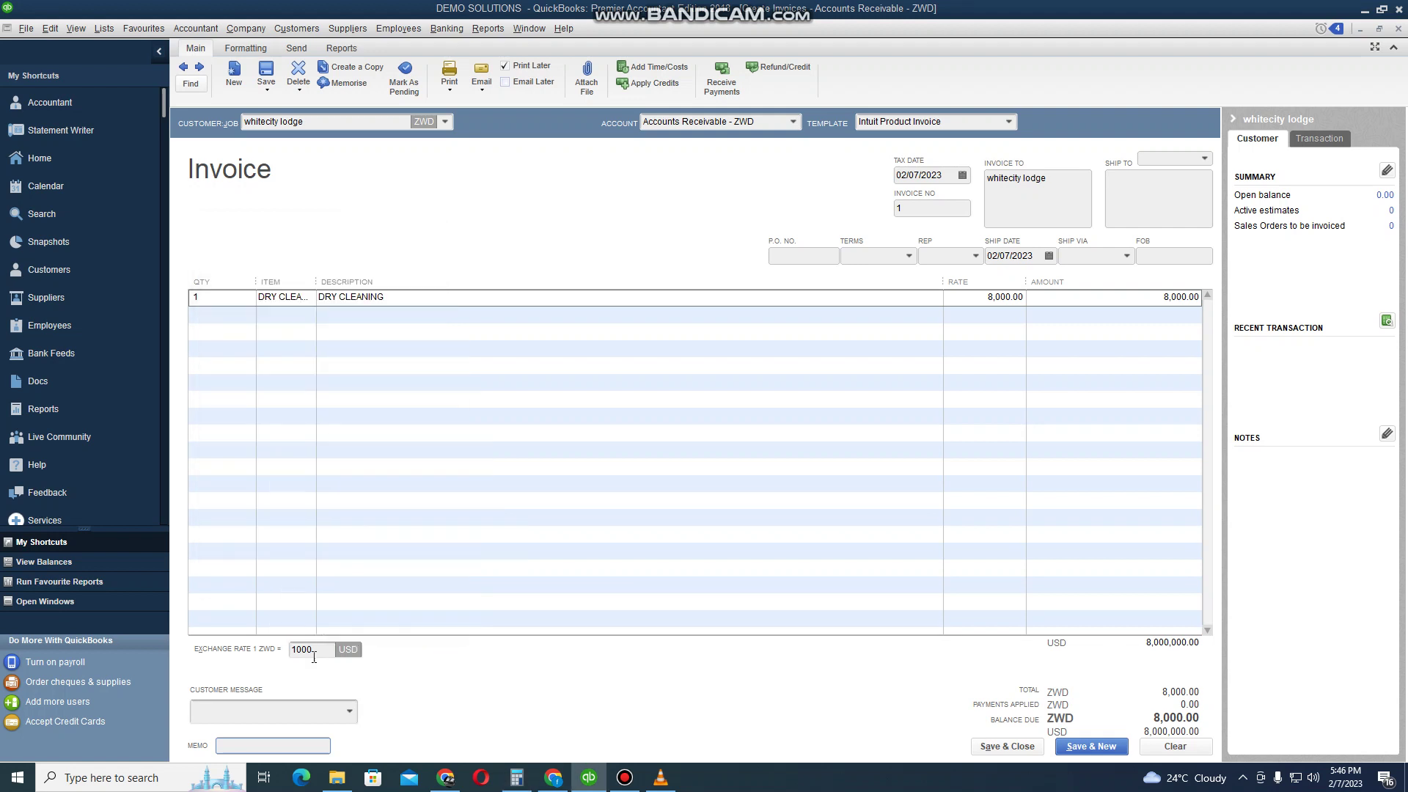
double_click(319, 649)
text(001)
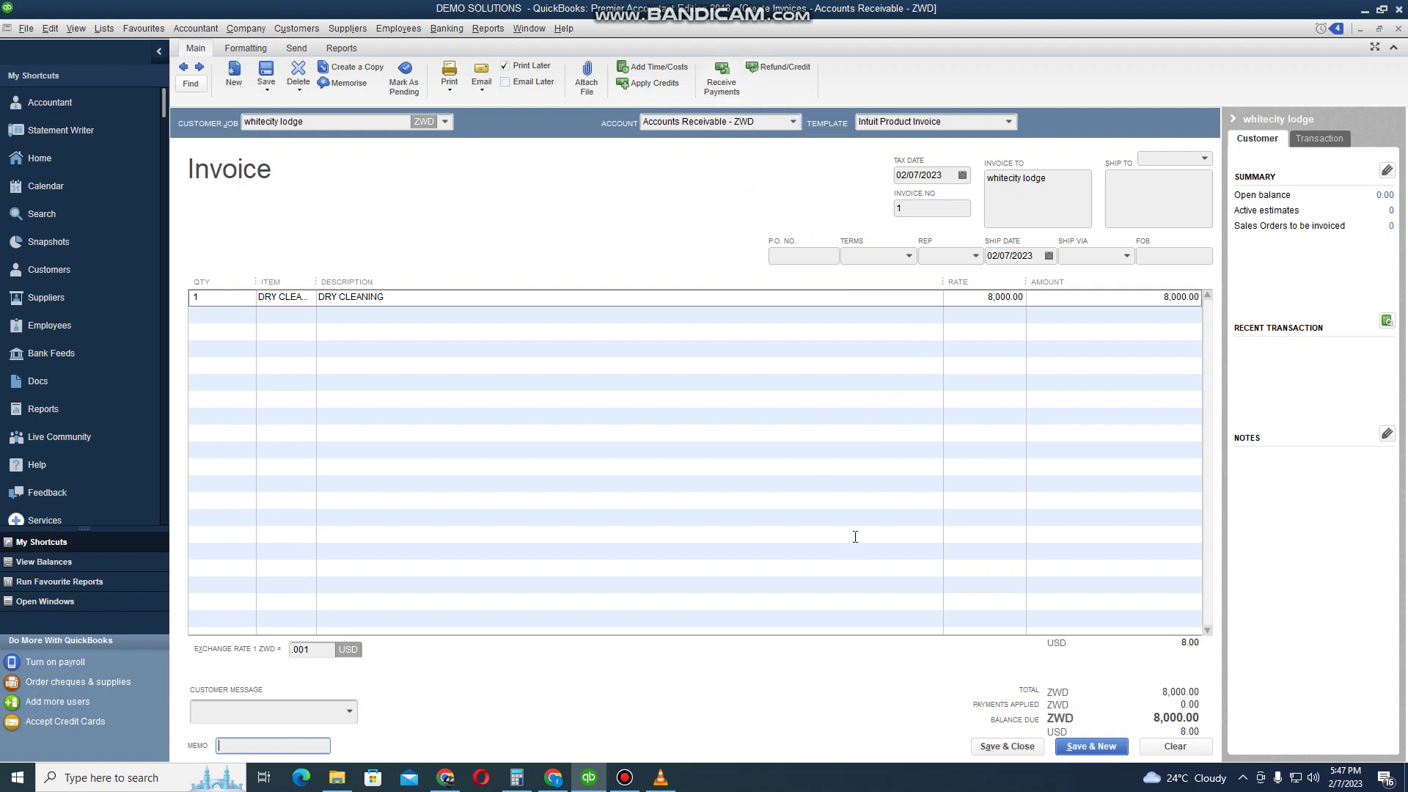
click(1012, 747)
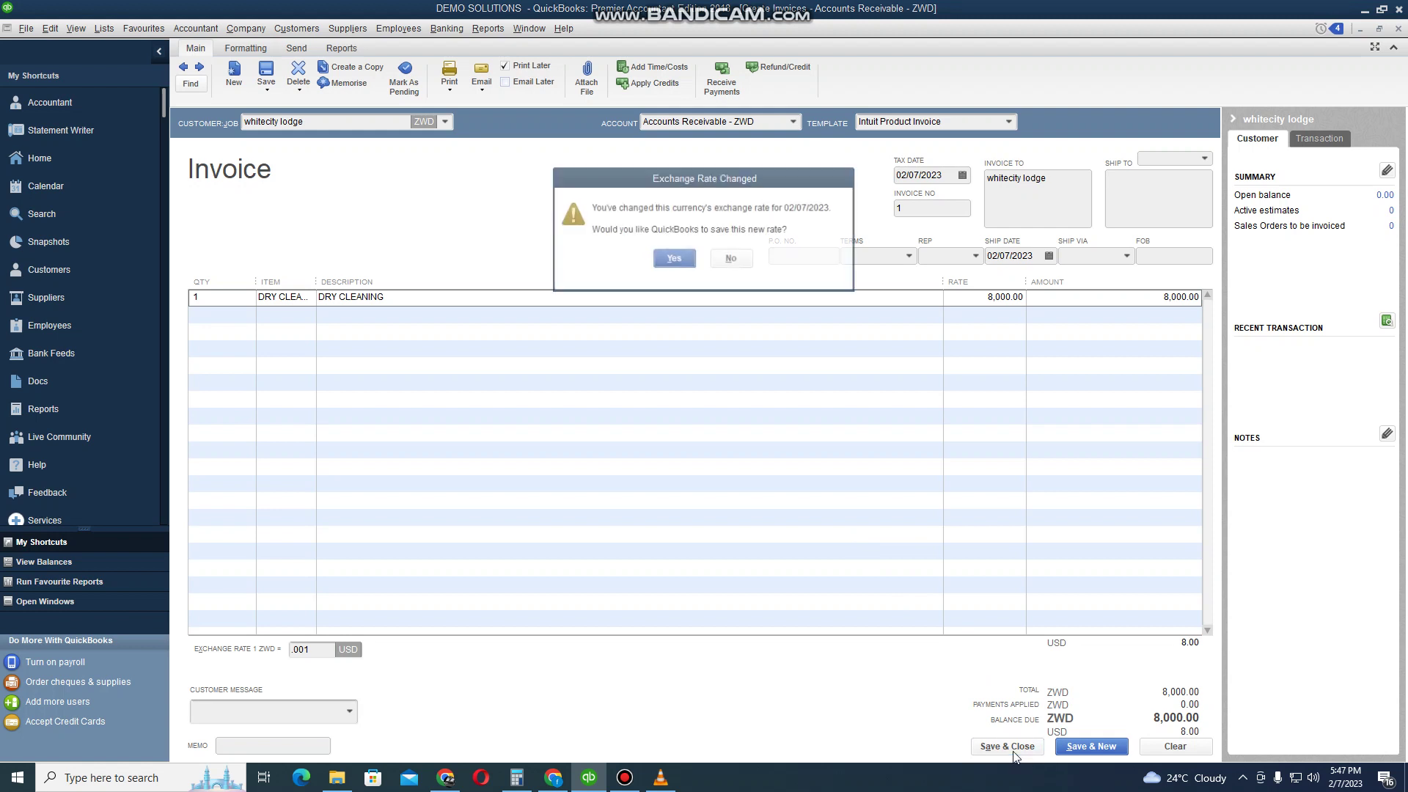
Step: Confirm saving the new 0.001 exchange rate
click(673, 260)
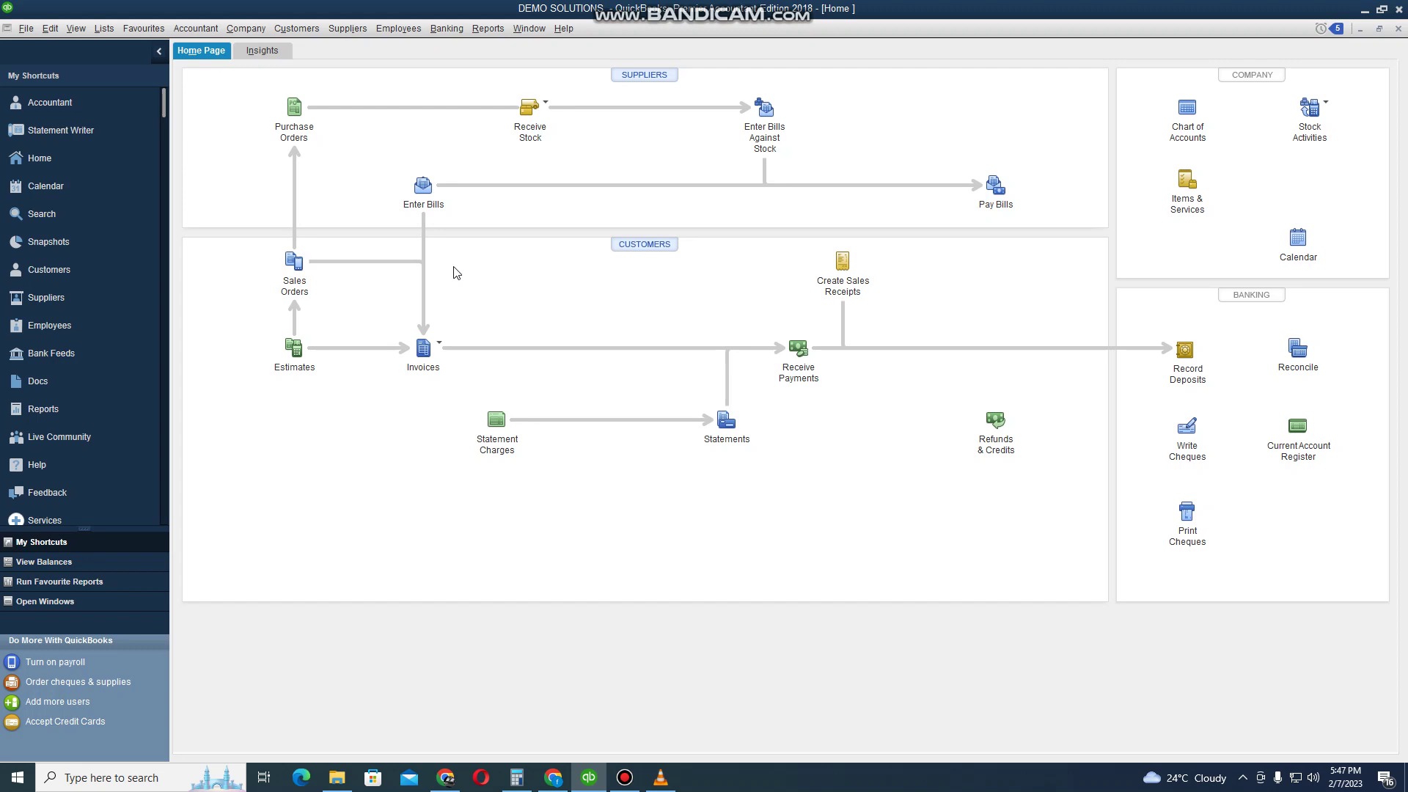
Step: From the Chart of Accounts, start a new account of type Bank
click(209, 30)
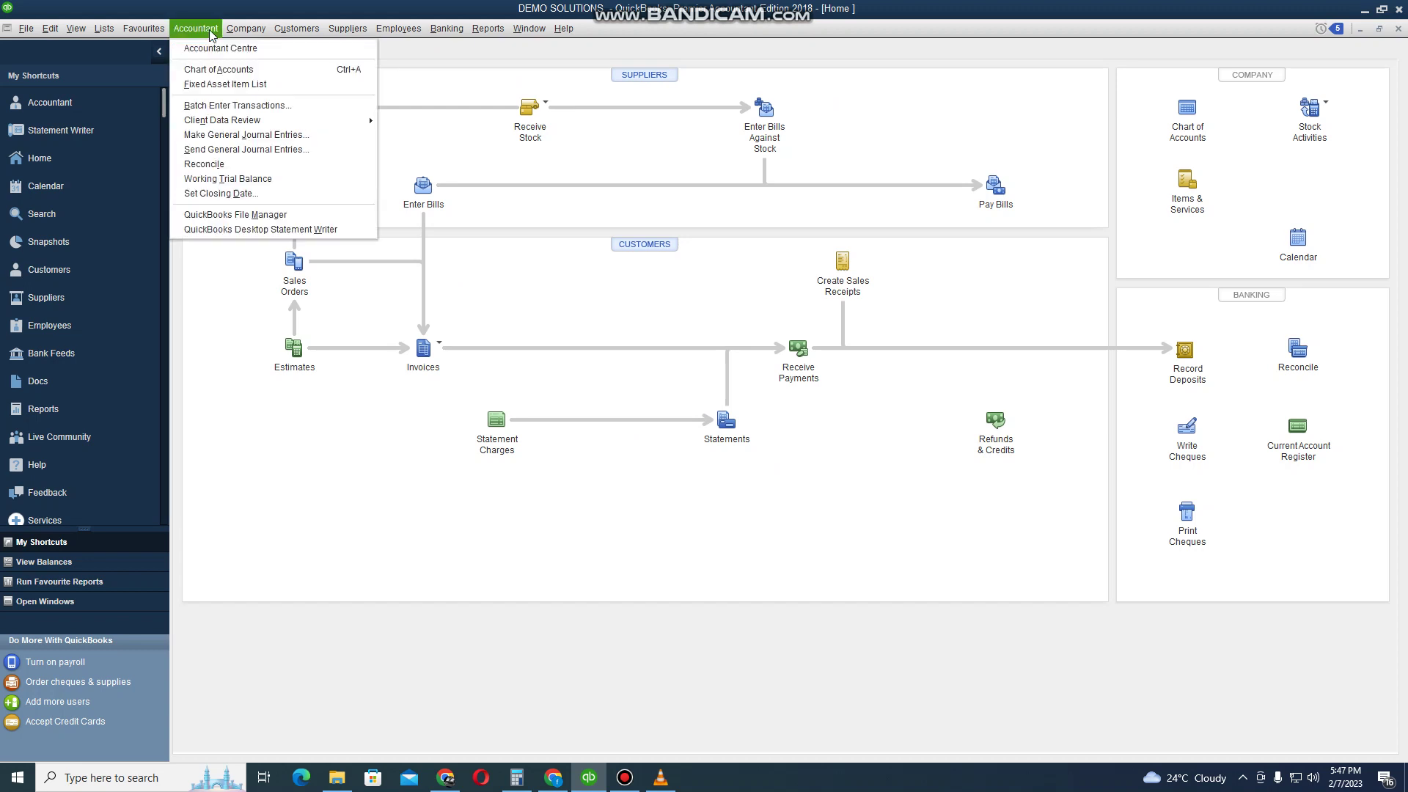
click(232, 74)
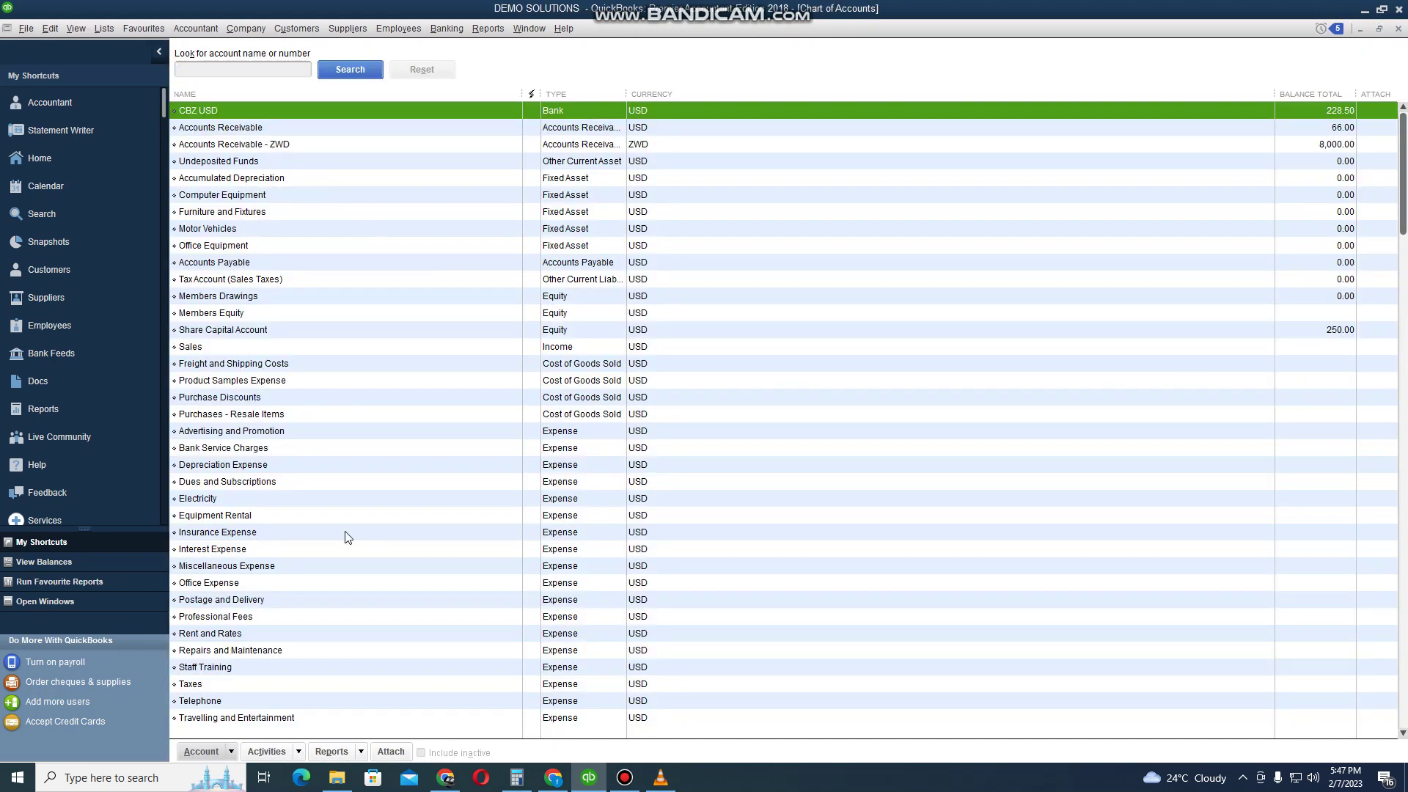
click(201, 751)
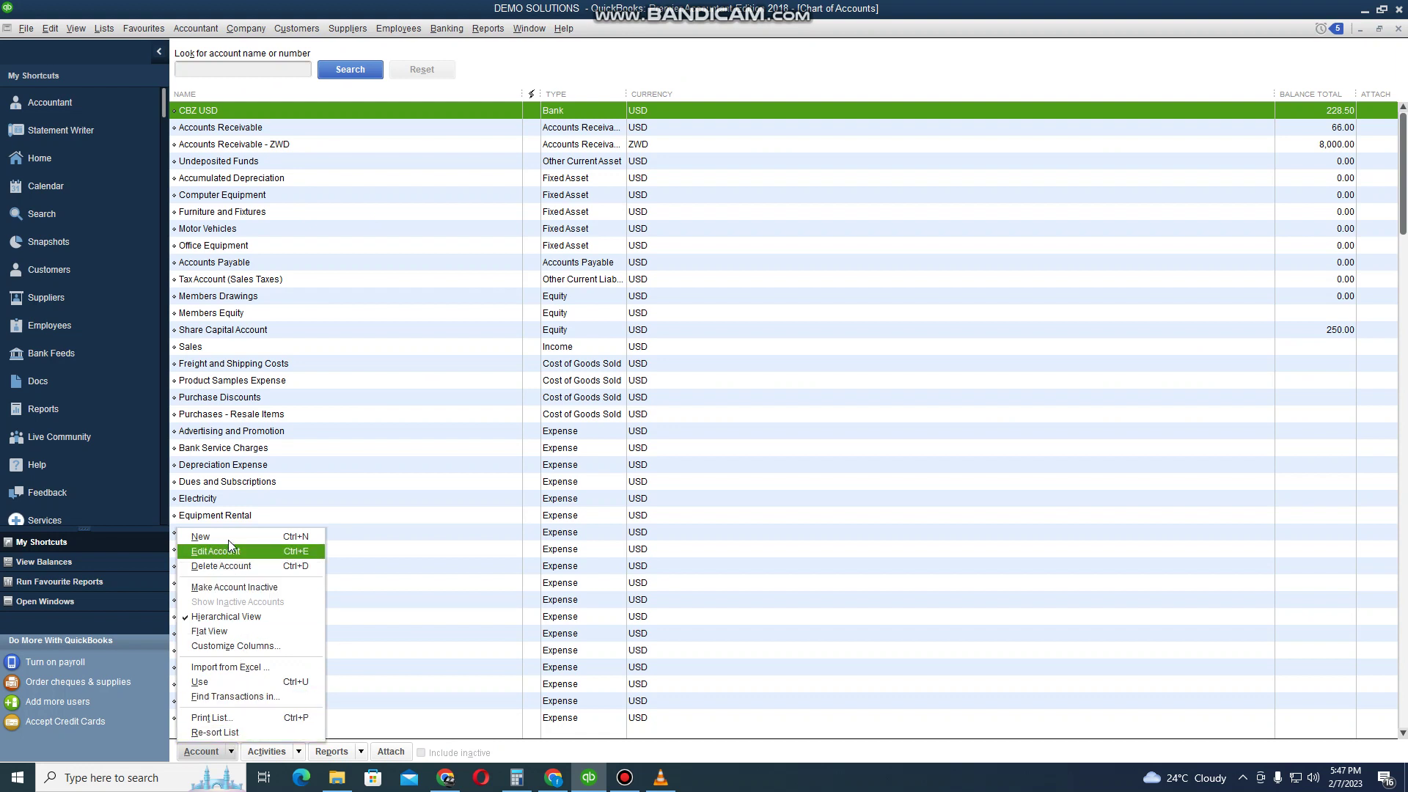
click(227, 538)
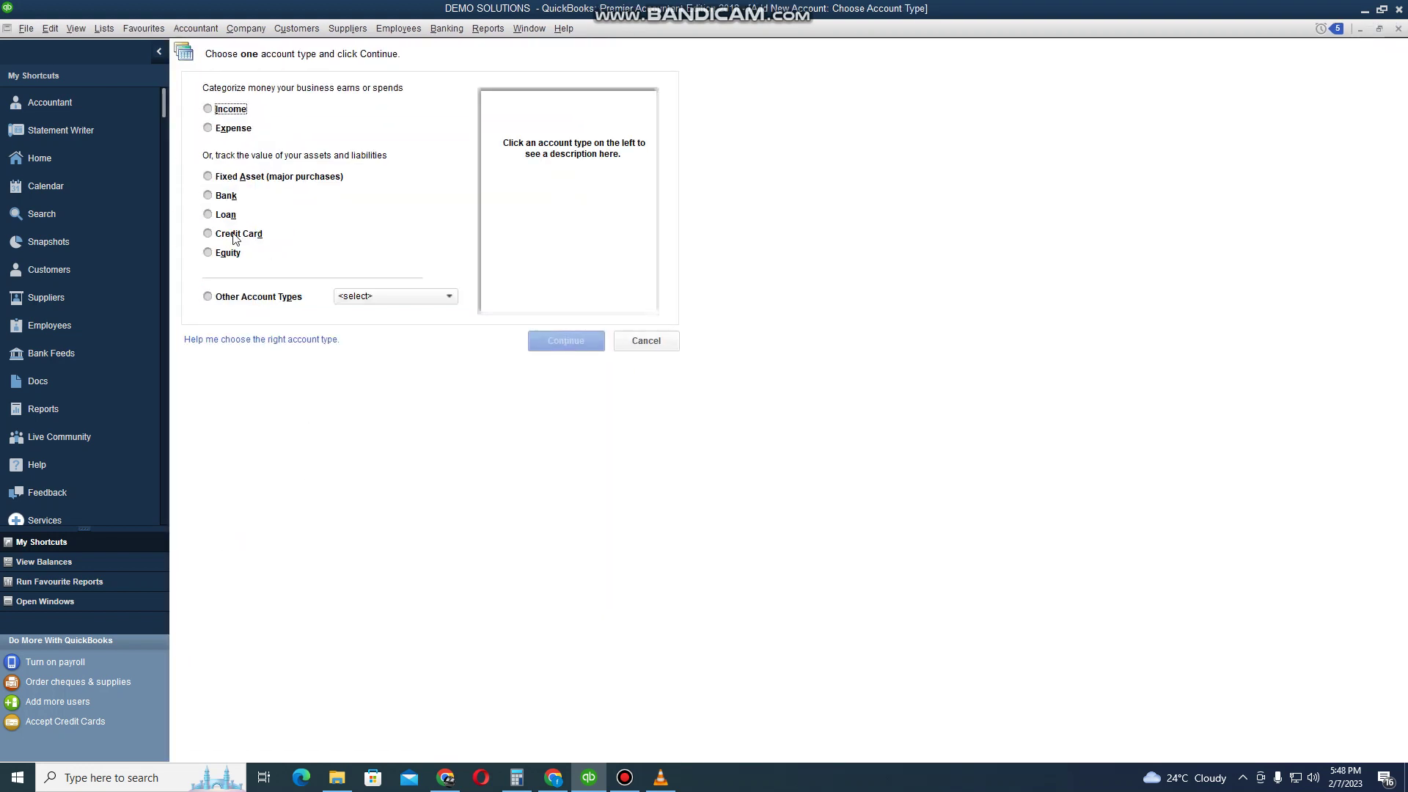
click(209, 197)
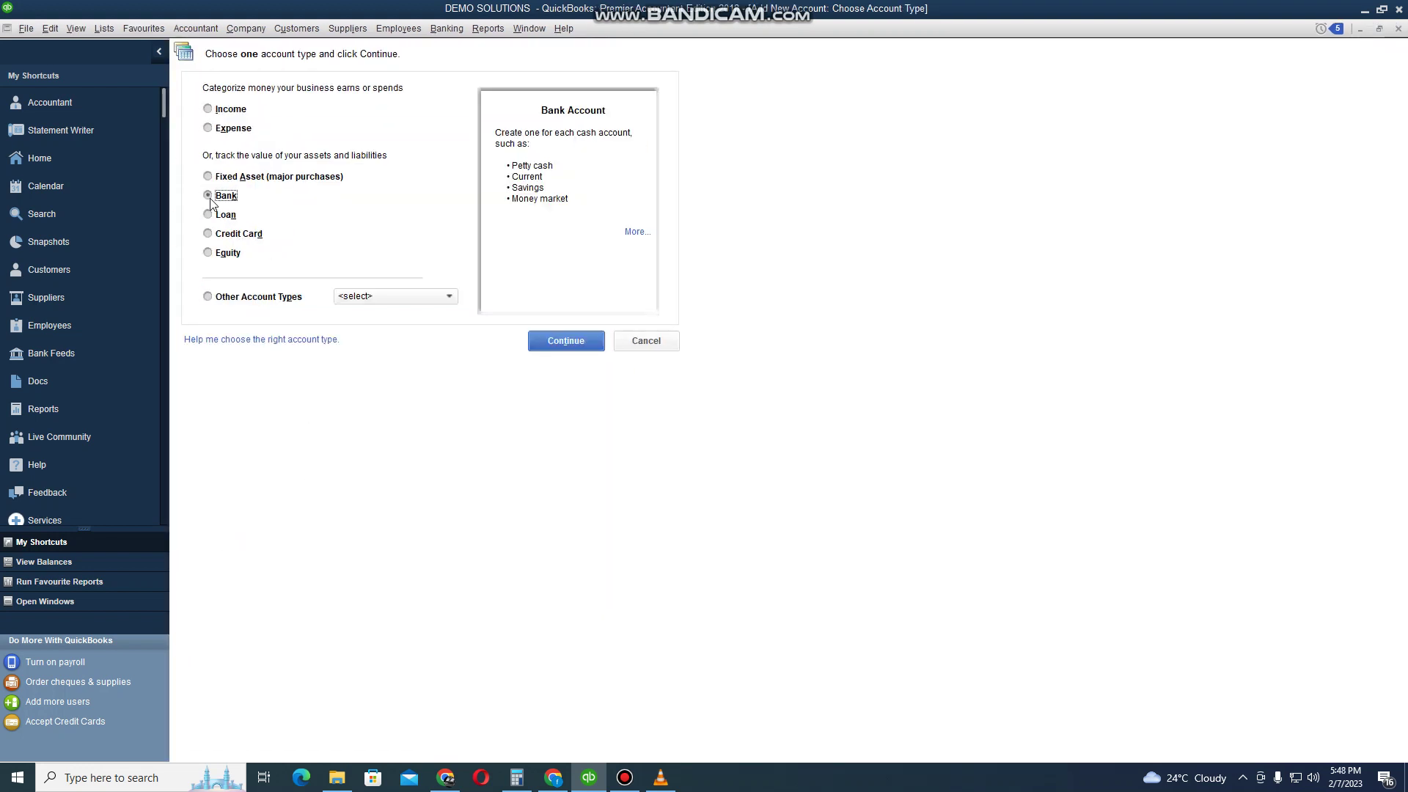
click(565, 341)
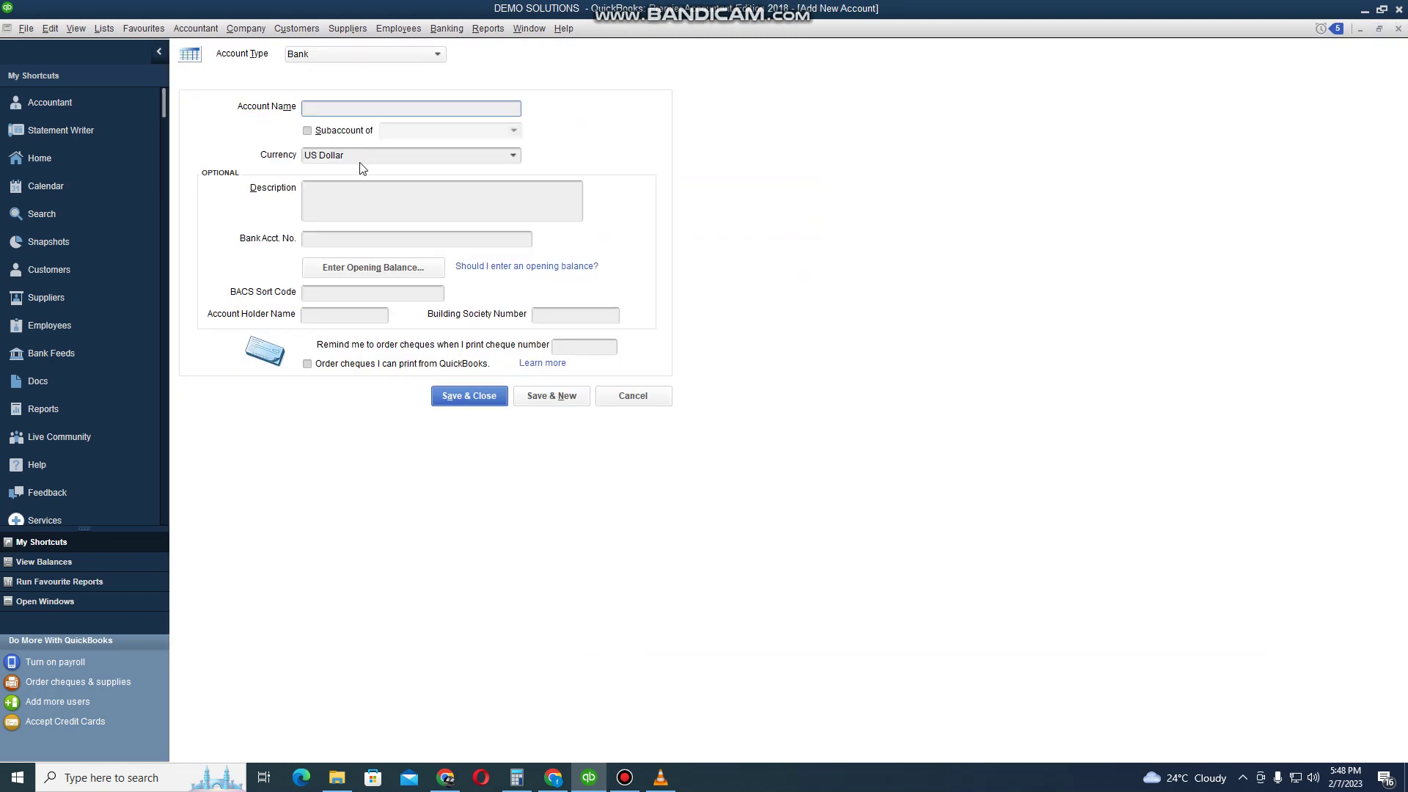
Step: Name the account STARDAND CHARTERED BNKC, copy the name into Description, and set currency to Zimbabwean Dollar
text(STARDAND CHARTERED BN)
triple_click(380, 108)
key(ctrl+c)
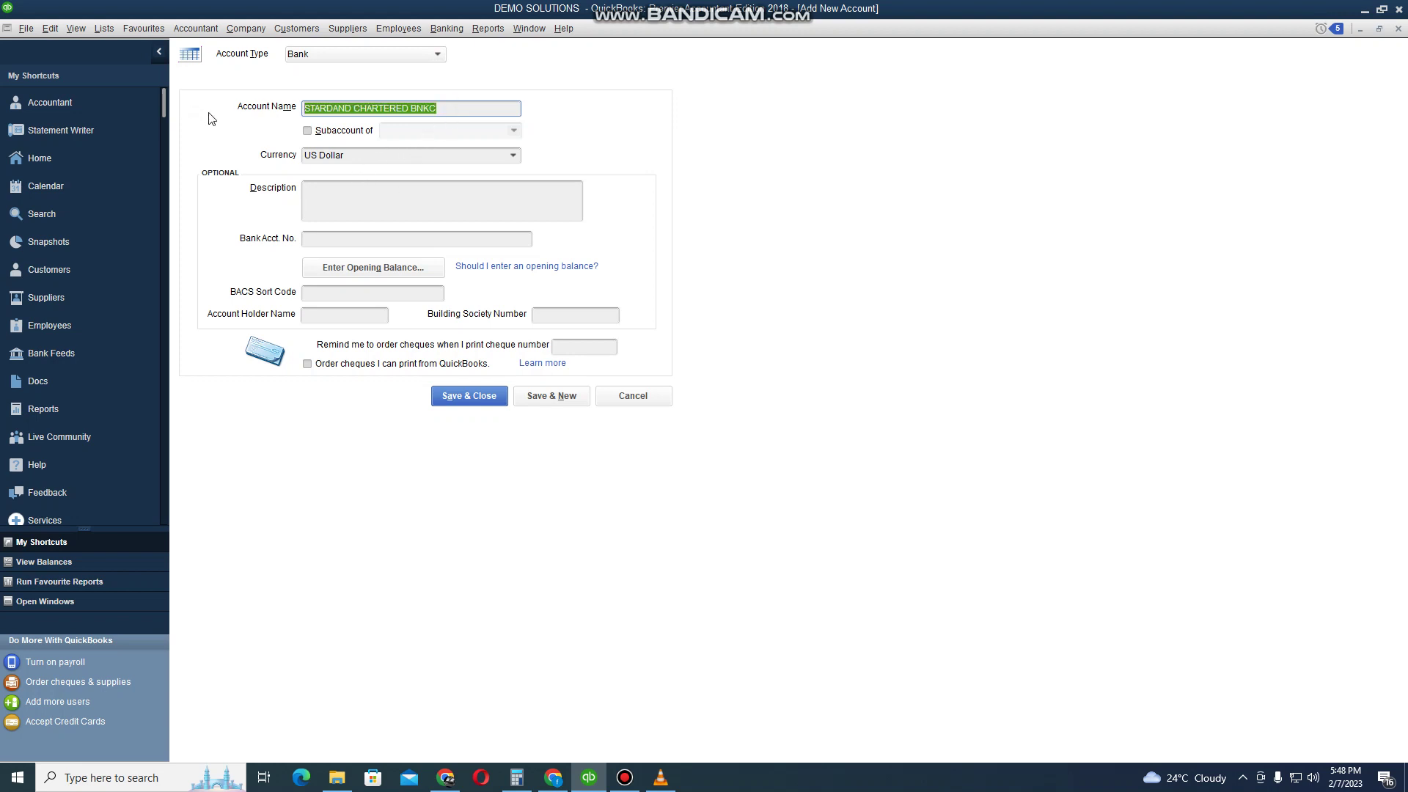
click(305, 190)
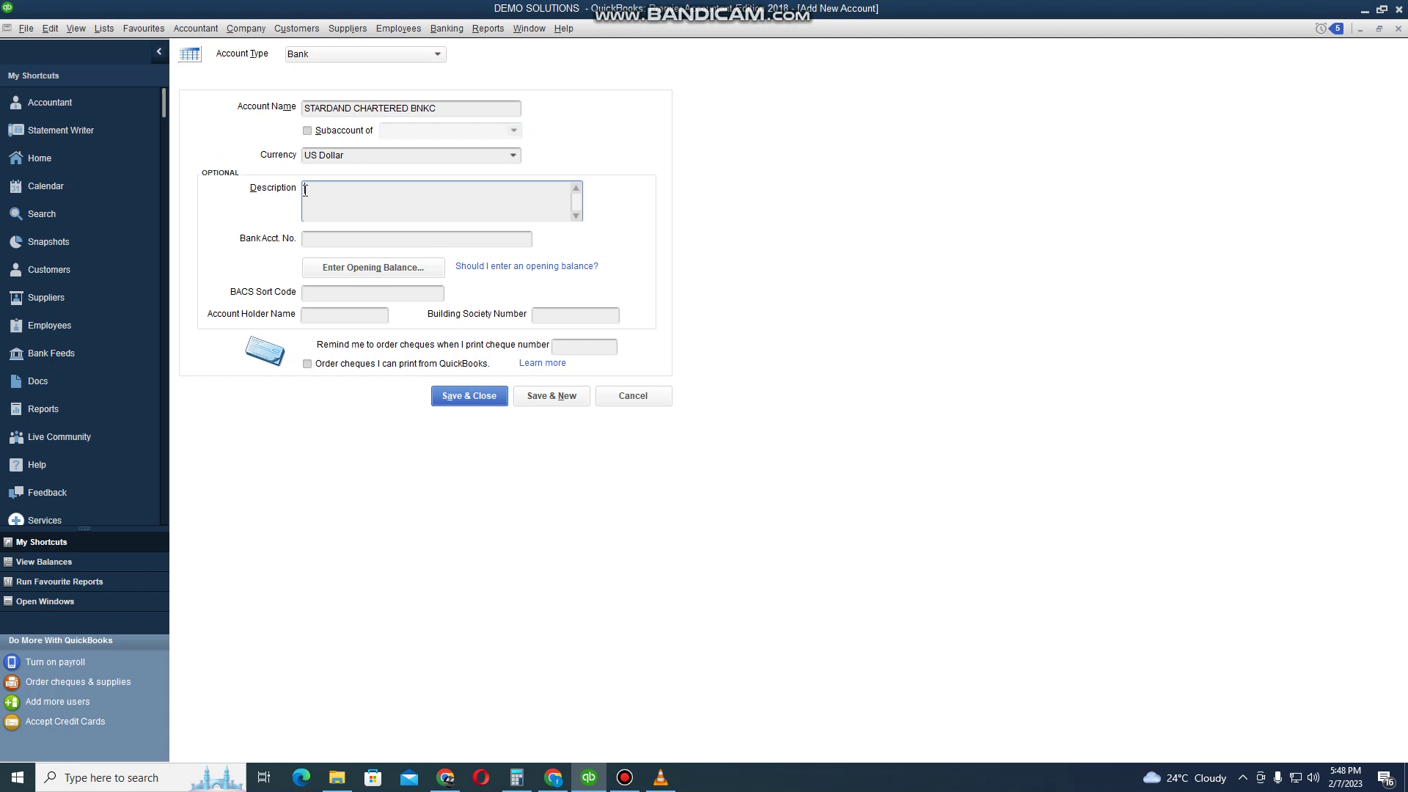
key(ctrl+v)
click(512, 155)
click(459, 344)
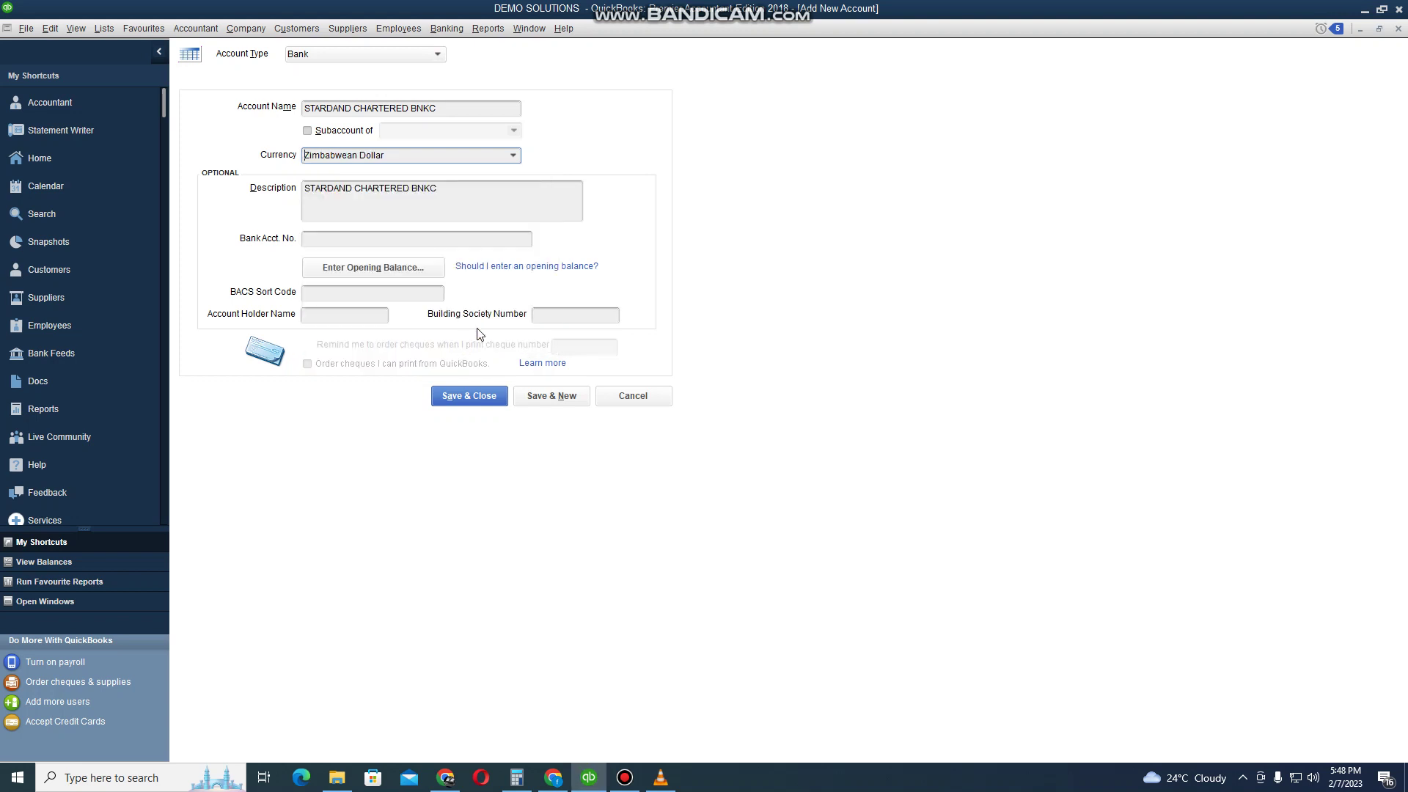
Step: Enter a 25,000.00 opening balance dated 02/07/2023 for STARDAND CHARTERED BNKC and save the account
click(415, 272)
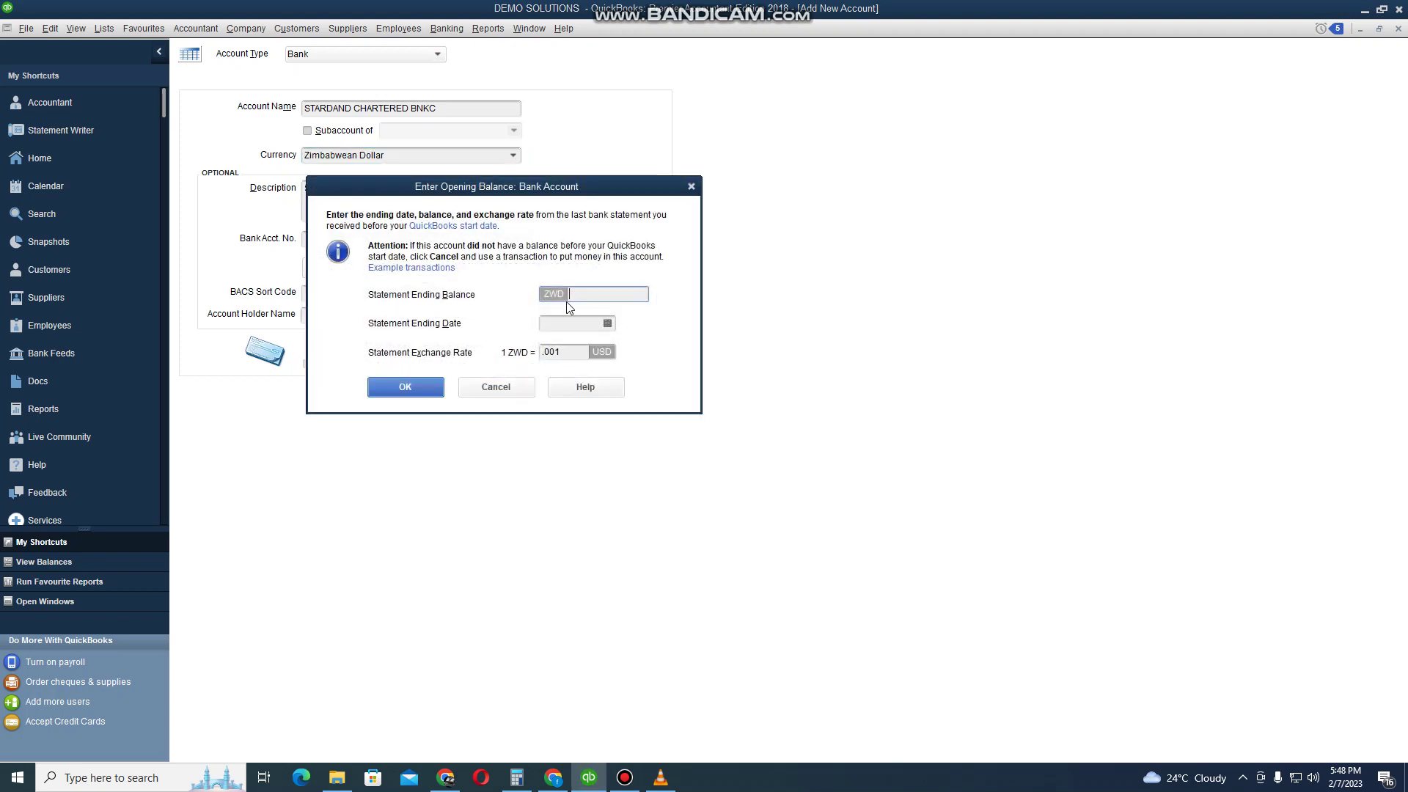
text(25000)
click(563, 357)
click(426, 396)
click(694, 261)
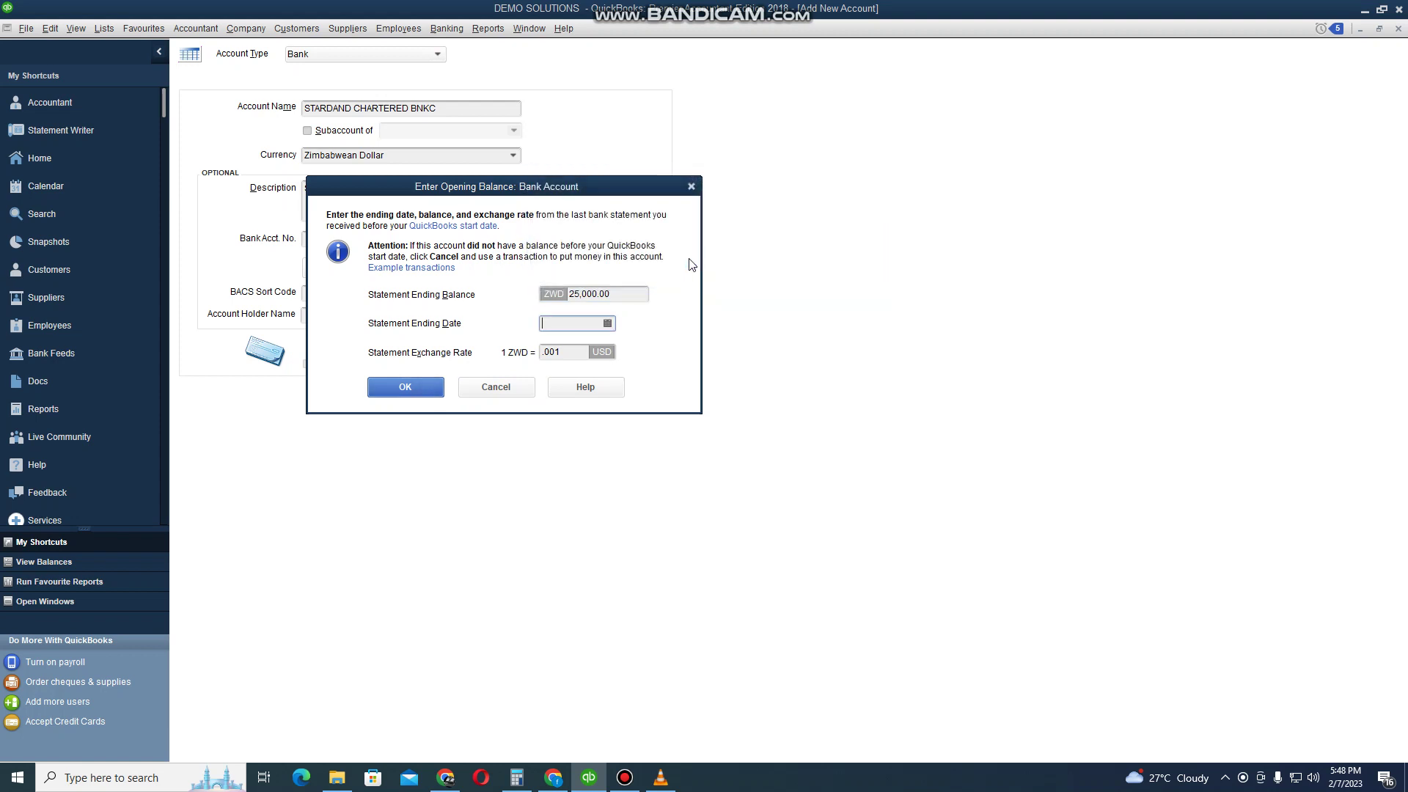
click(608, 323)
click(593, 403)
click(428, 391)
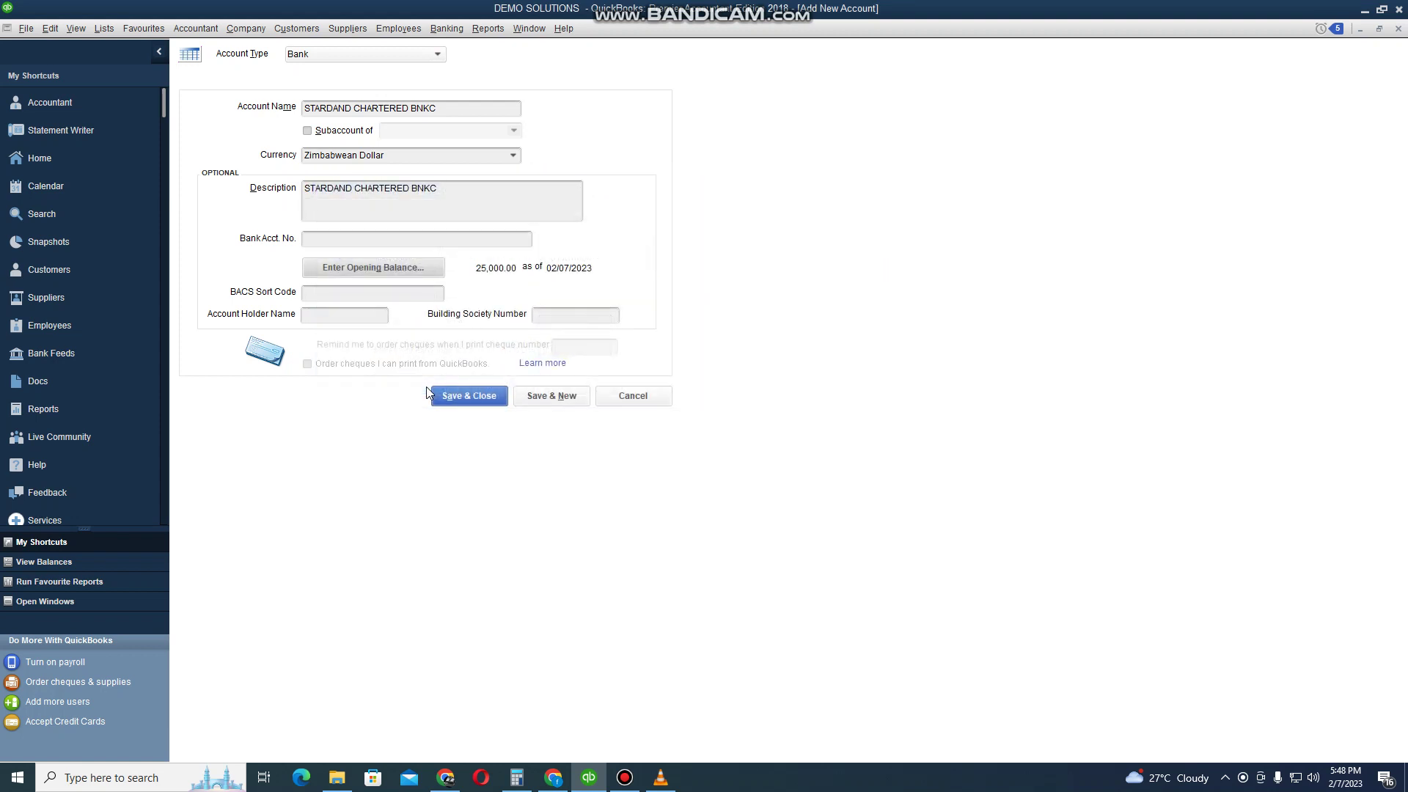
click(477, 396)
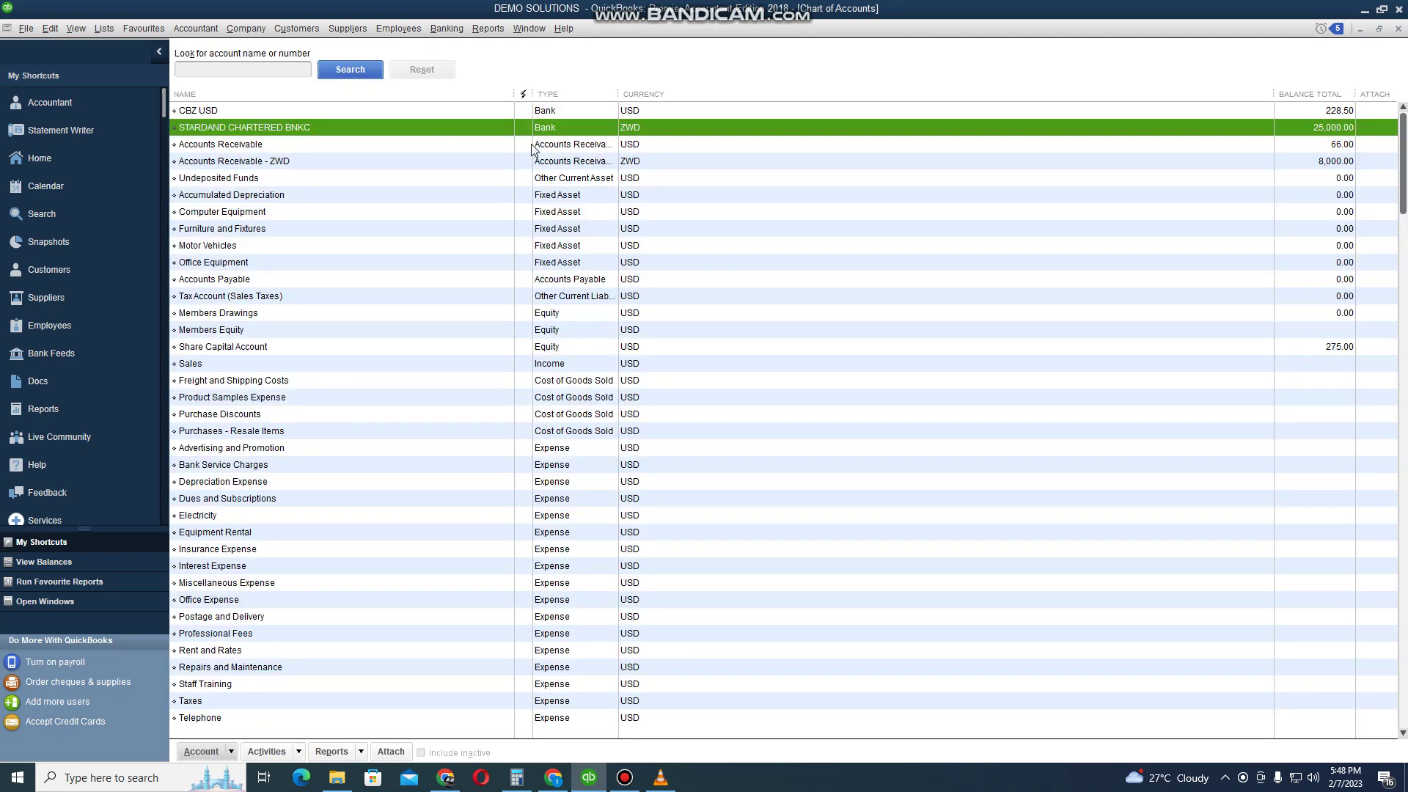
Step: Go back to the Home page and open a blank Receive Payments form
click(231, 110)
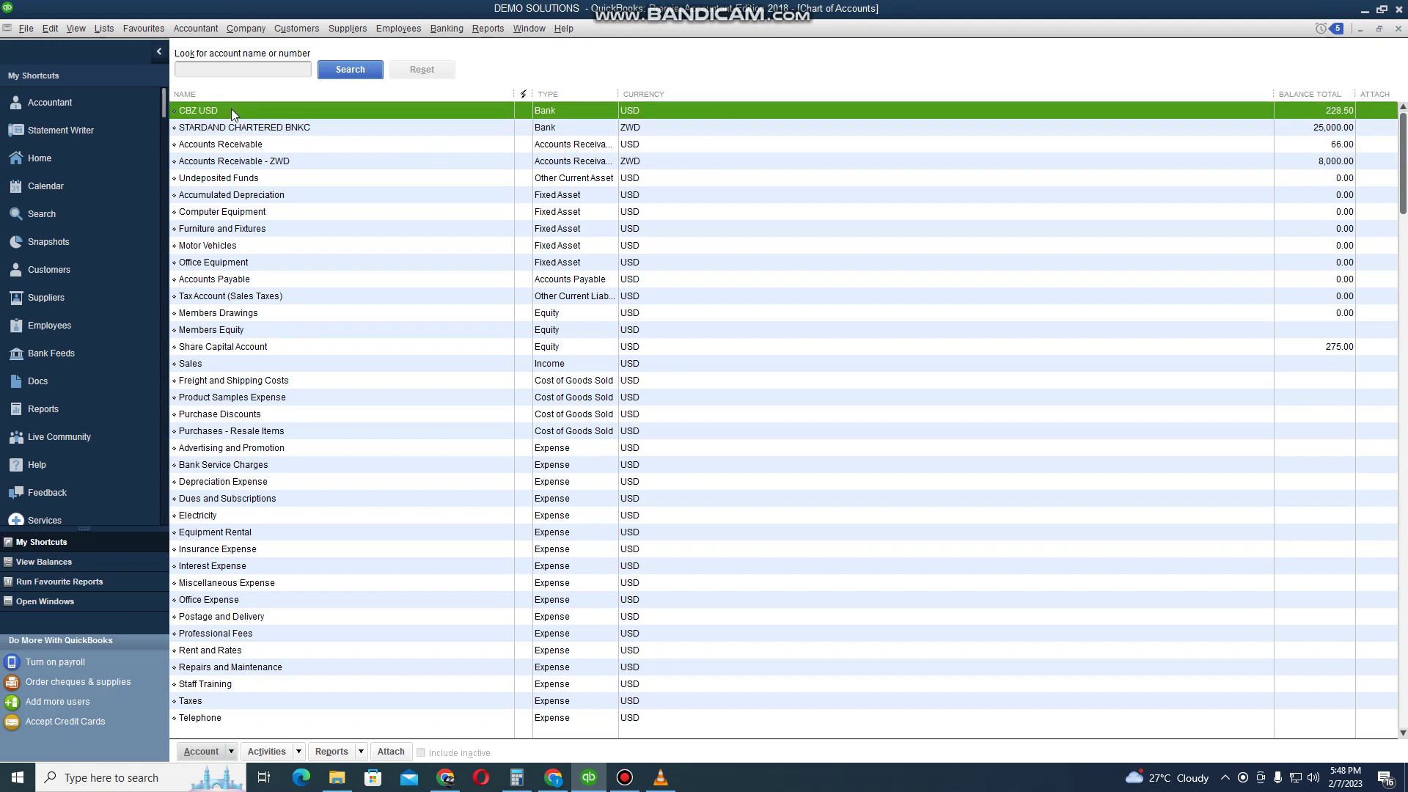
click(242, 128)
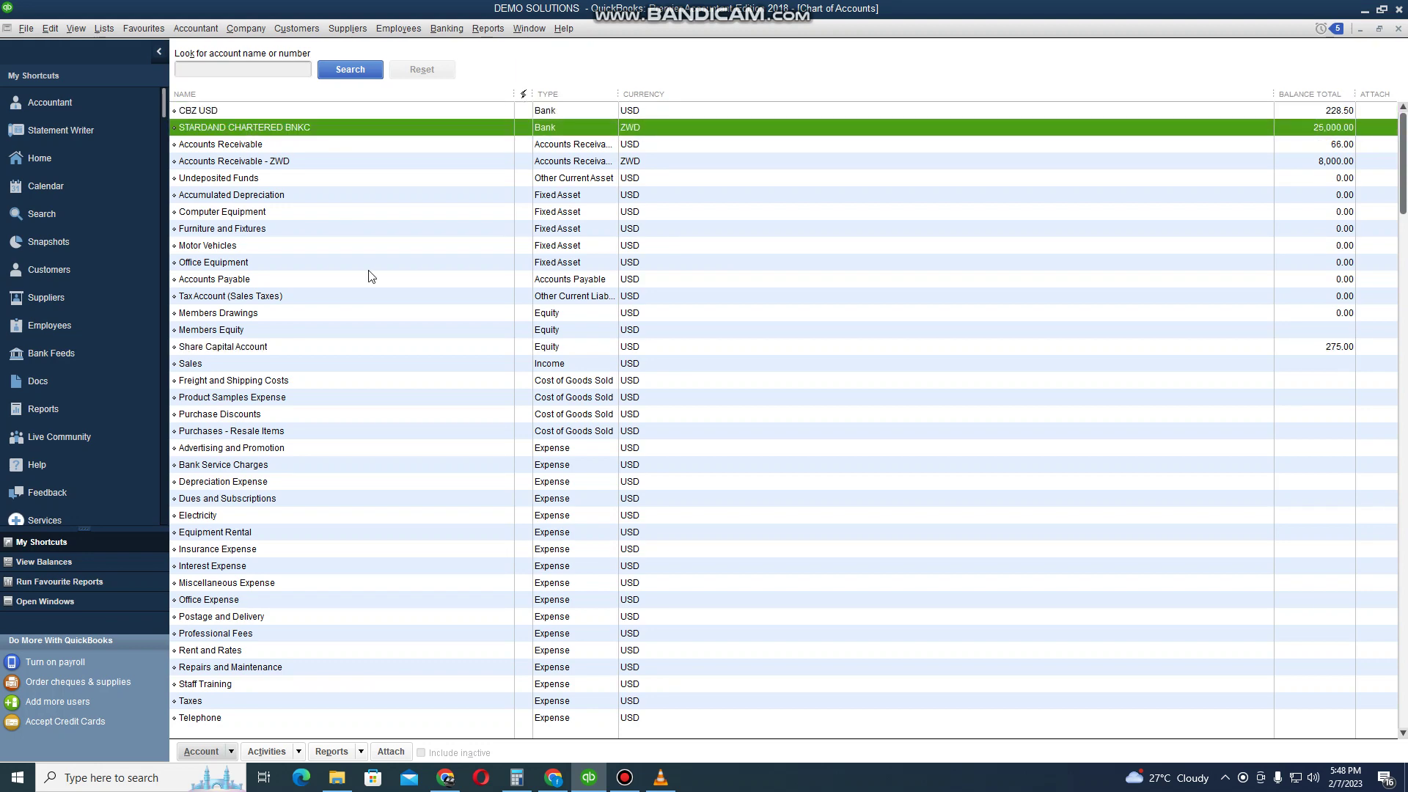
click(67, 159)
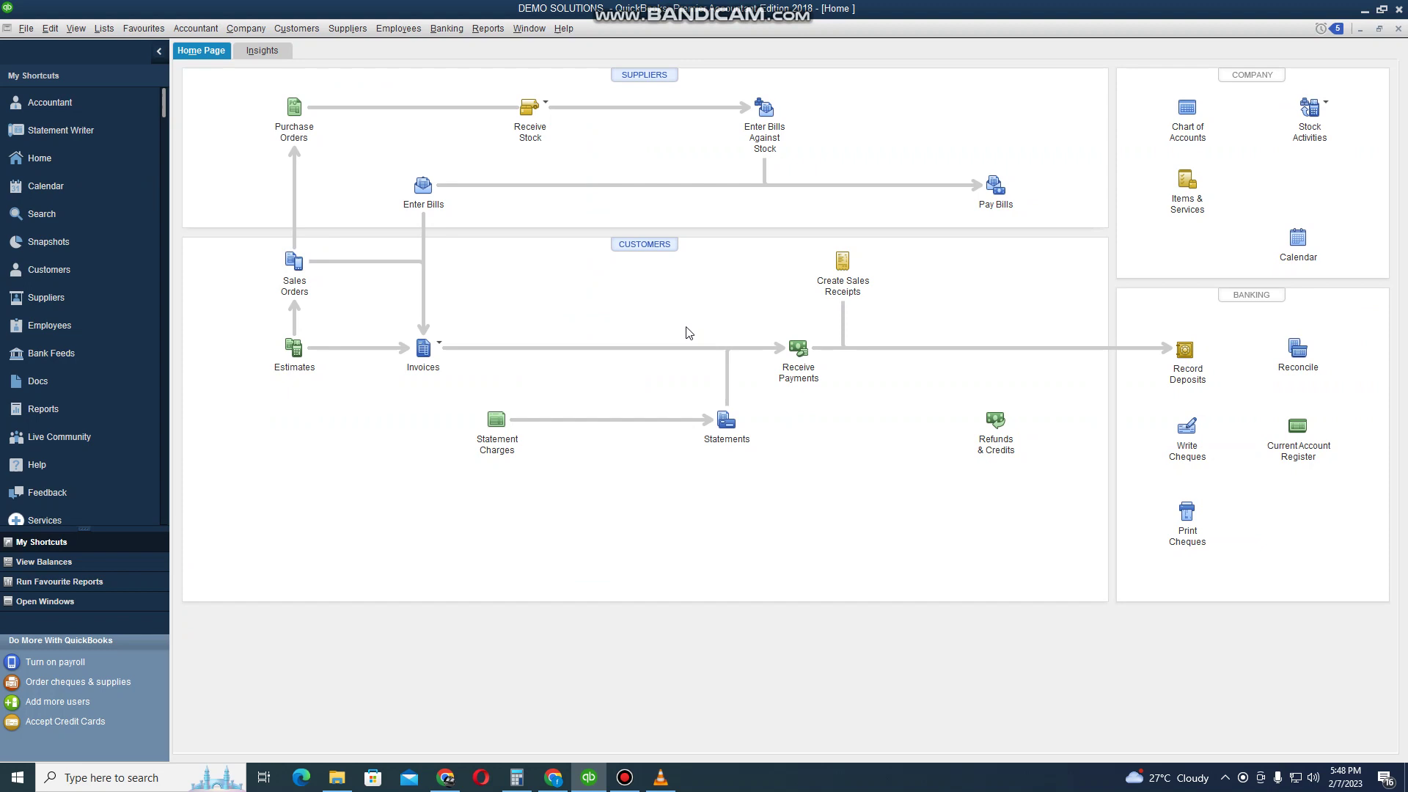
click(799, 351)
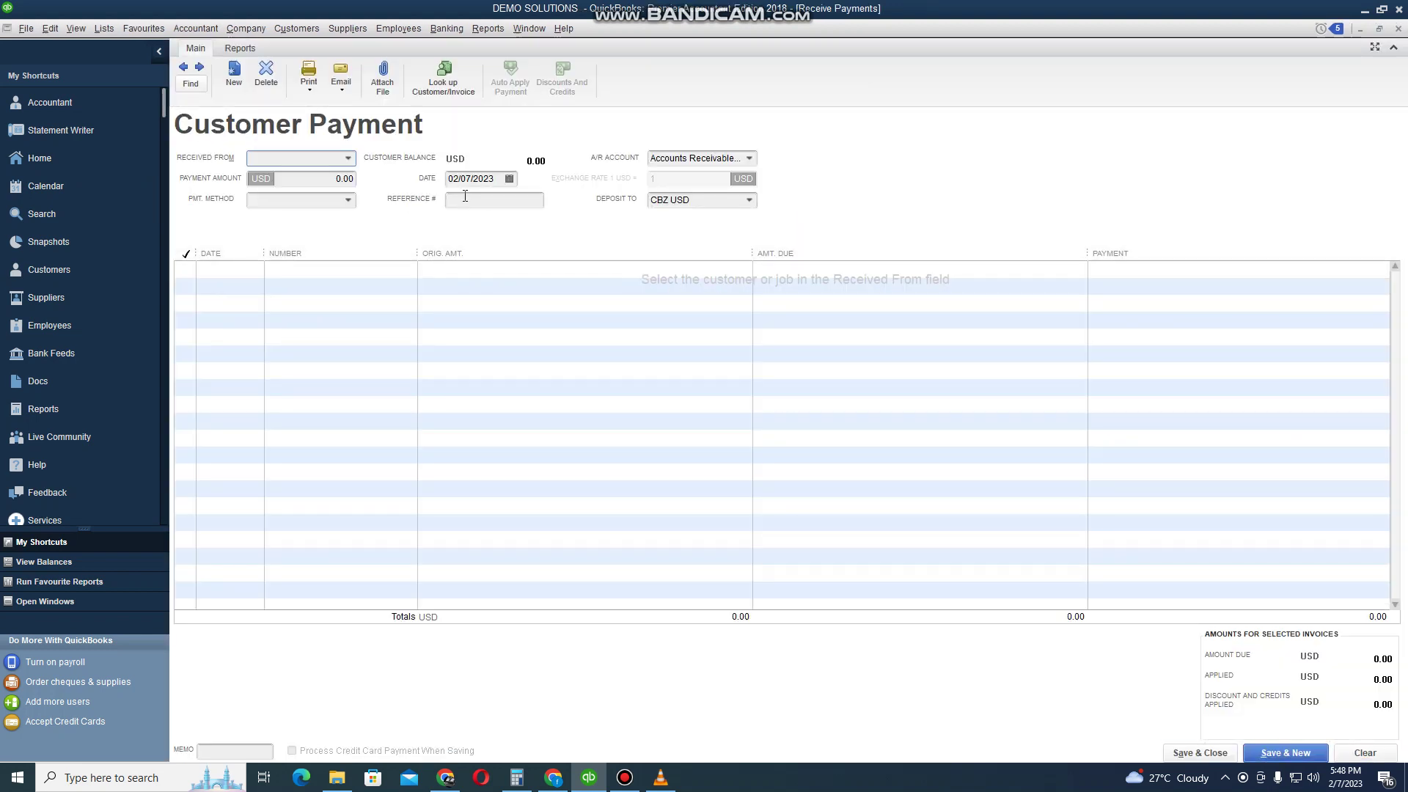
Step: Choose whitecity lodge as the paying customer and deposit into STARDAND CHARTERED BNKC
click(349, 159)
click(336, 250)
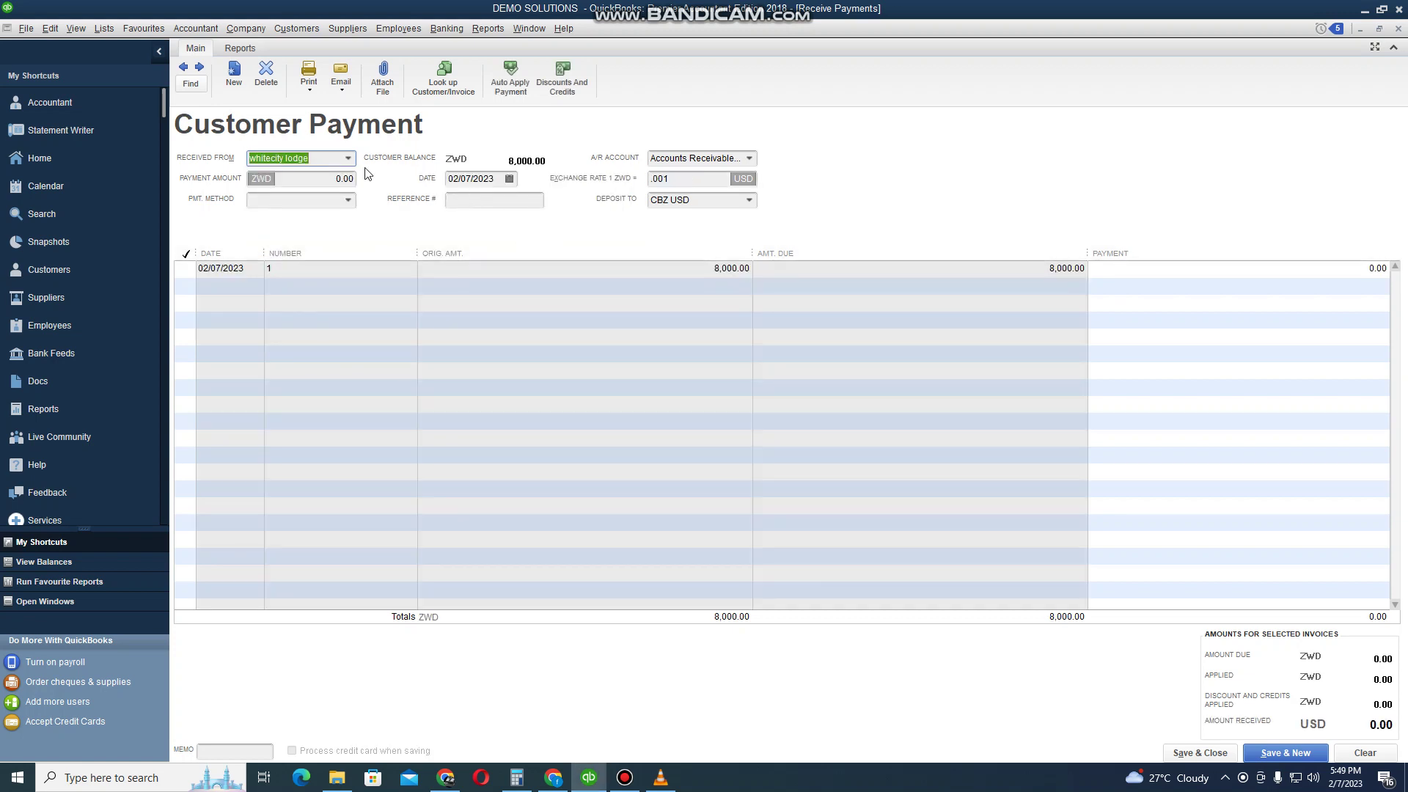
click(750, 200)
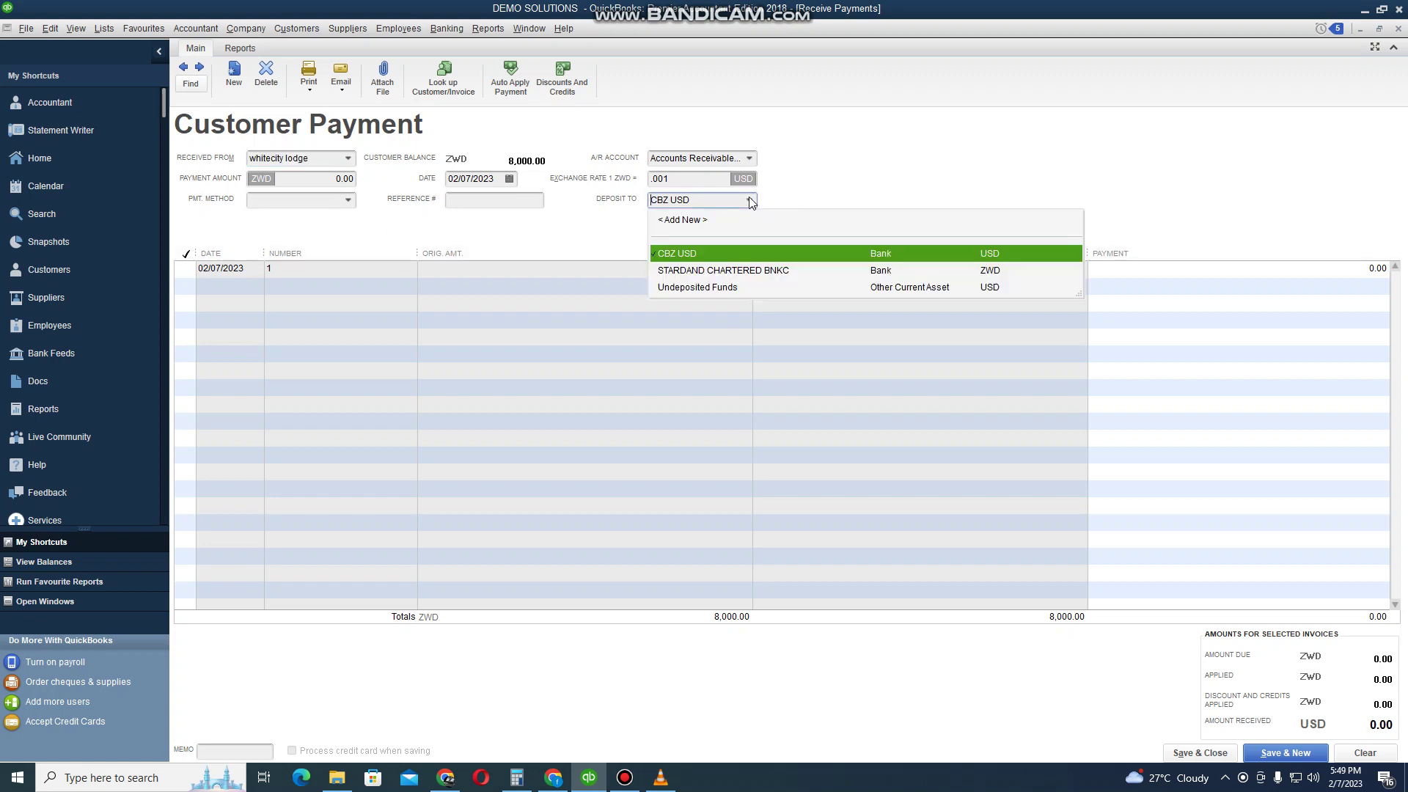
click(725, 271)
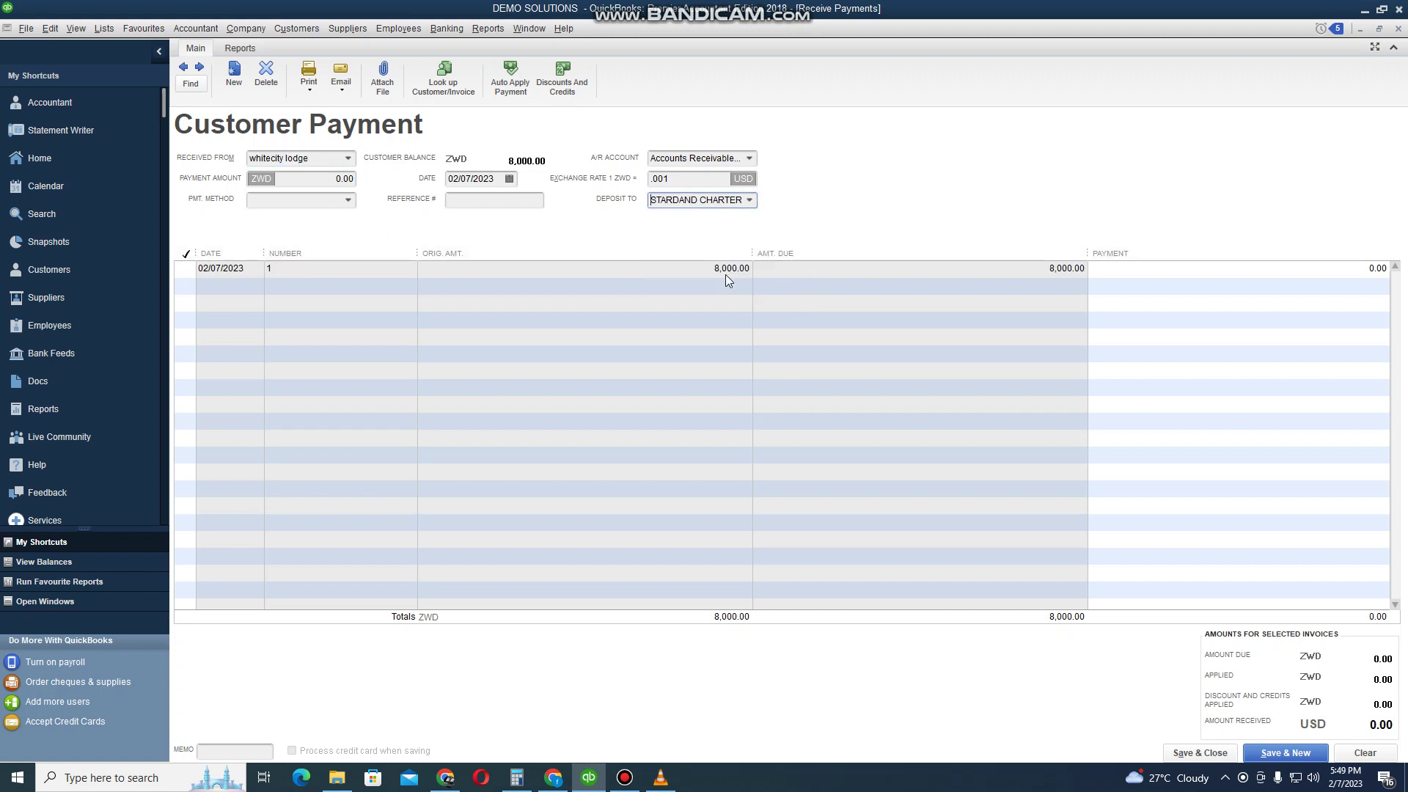
click(750, 201)
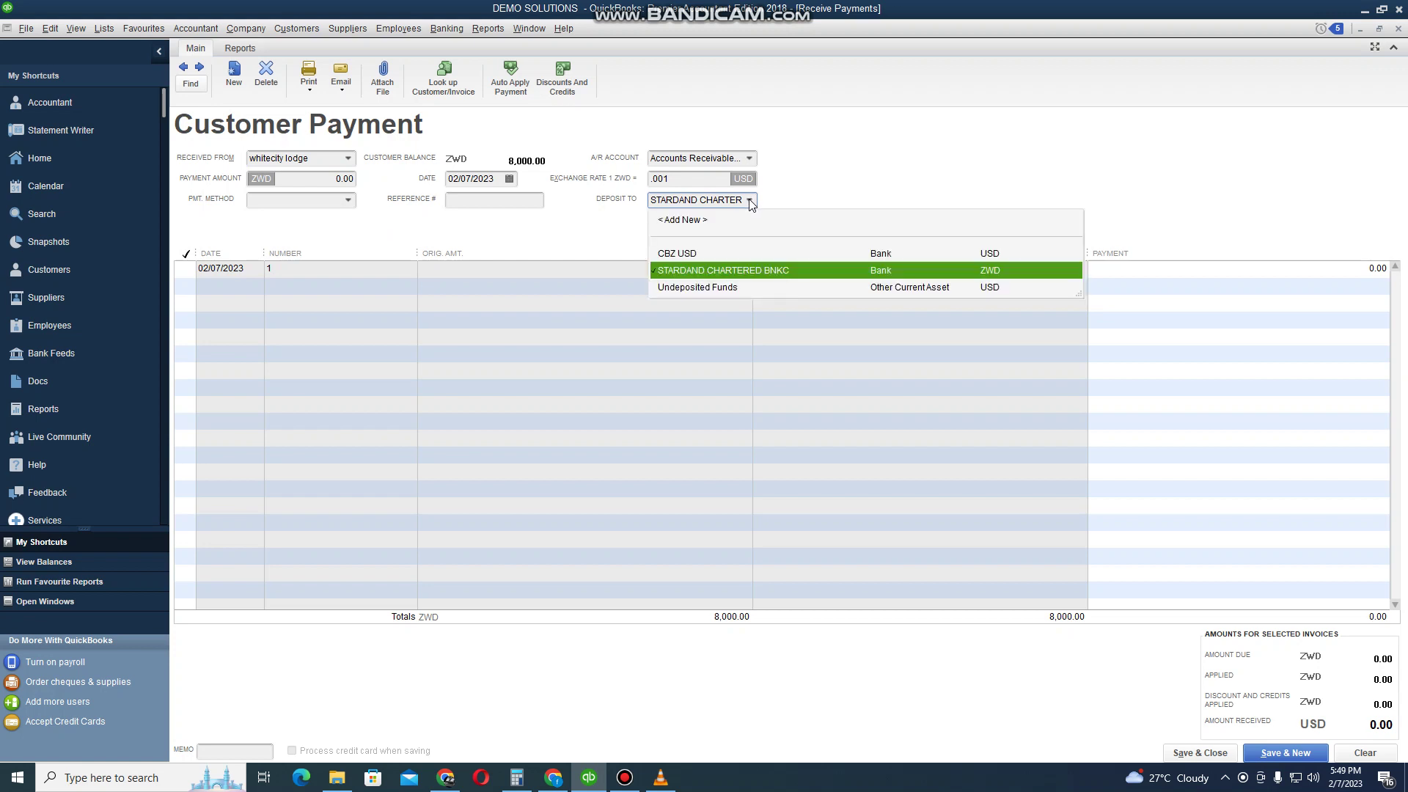
click(720, 255)
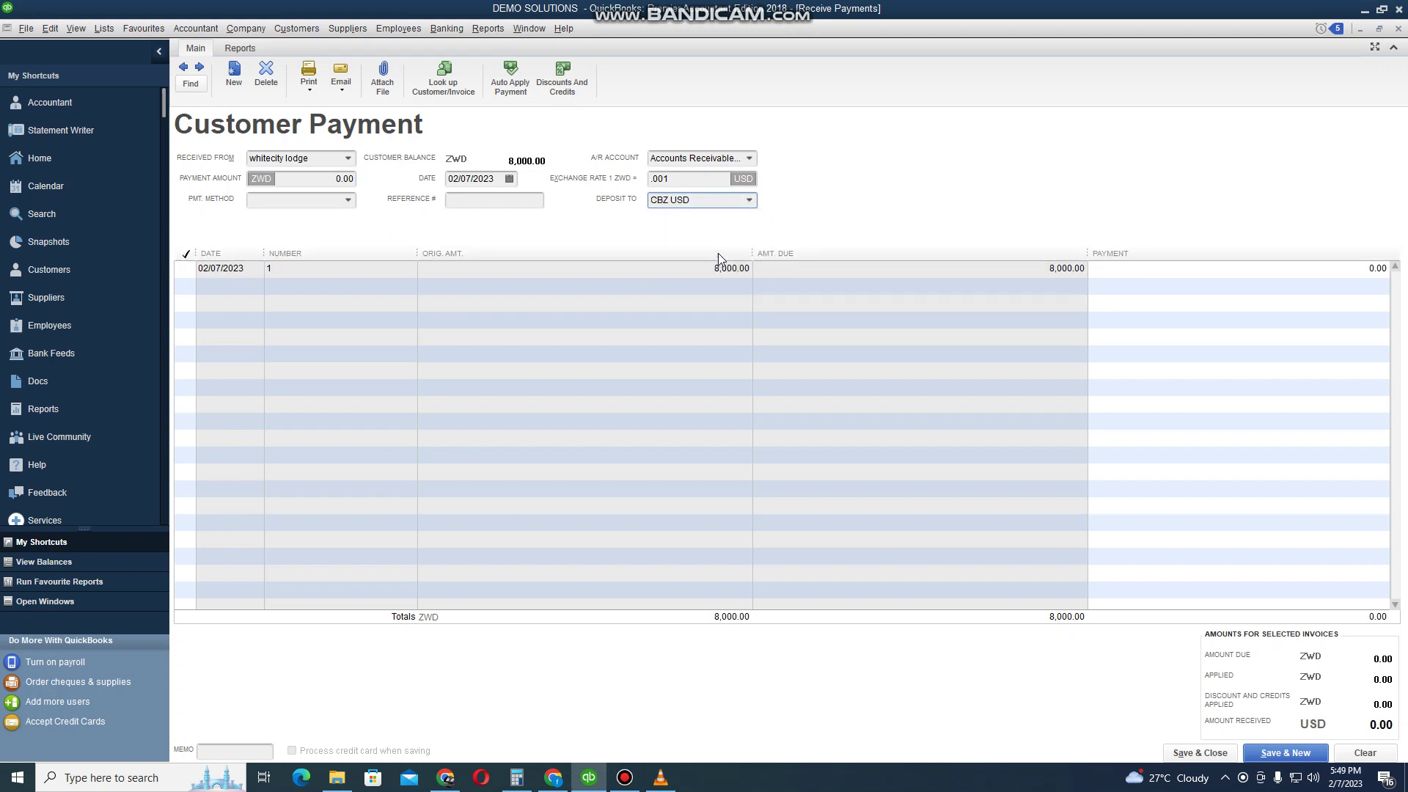
click(313, 179)
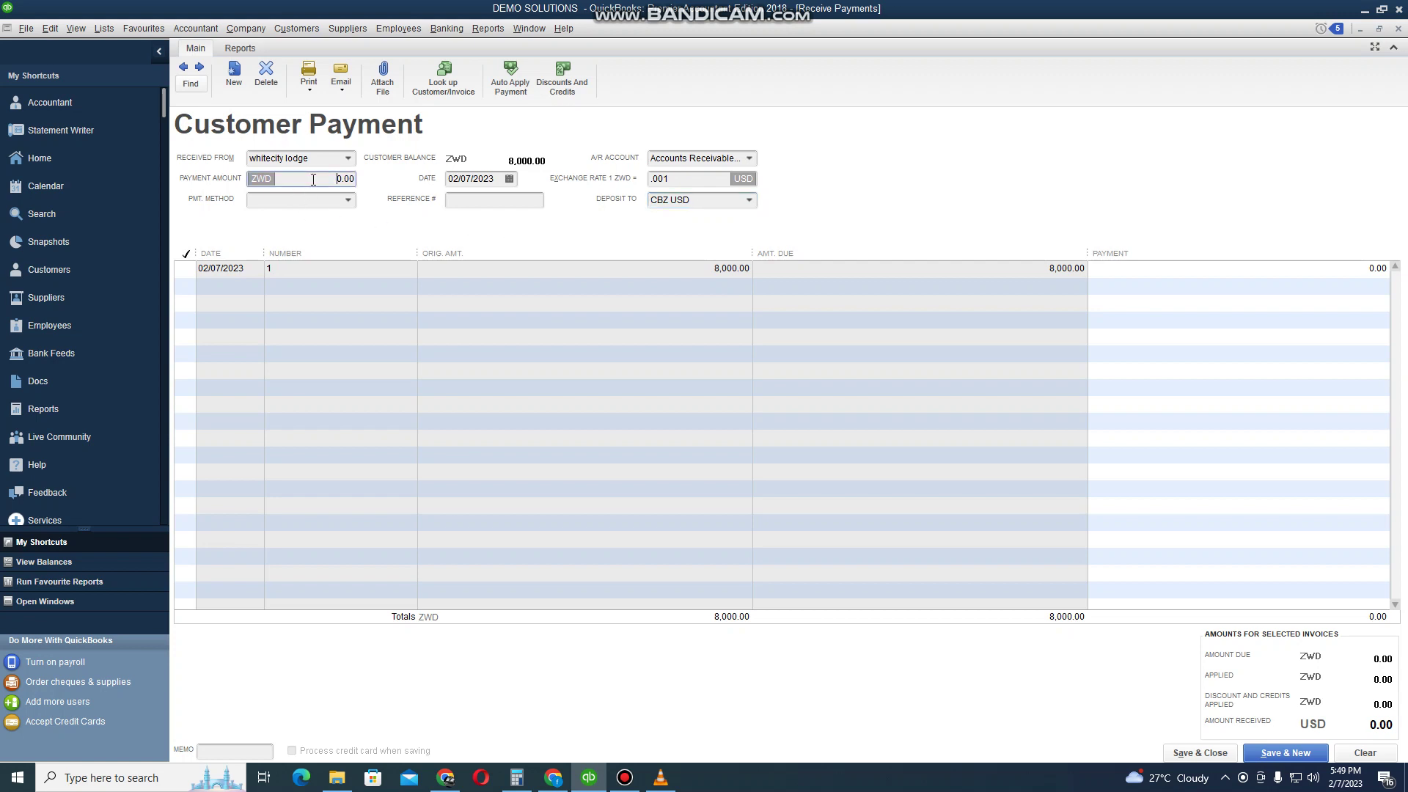
click(749, 200)
click(723, 271)
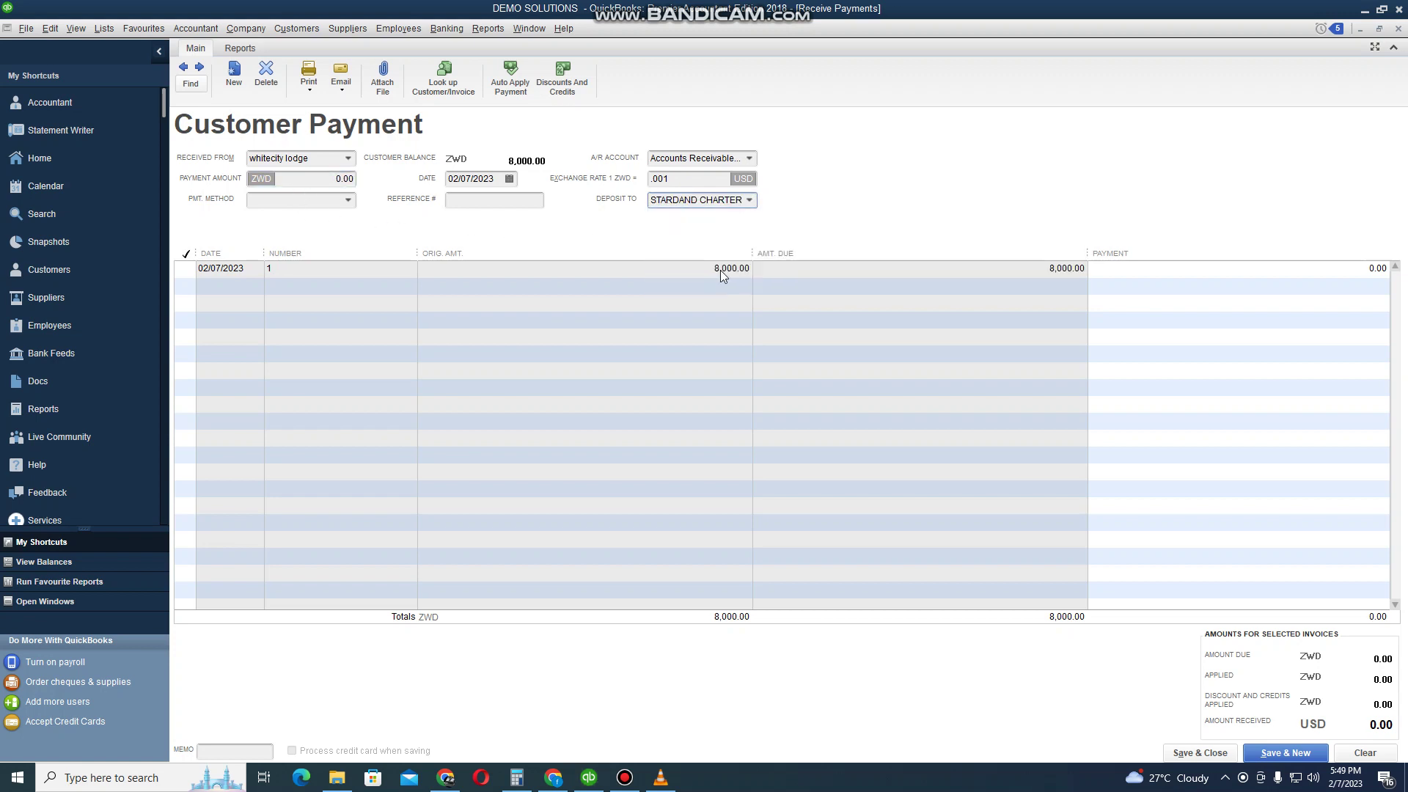
click(317, 177)
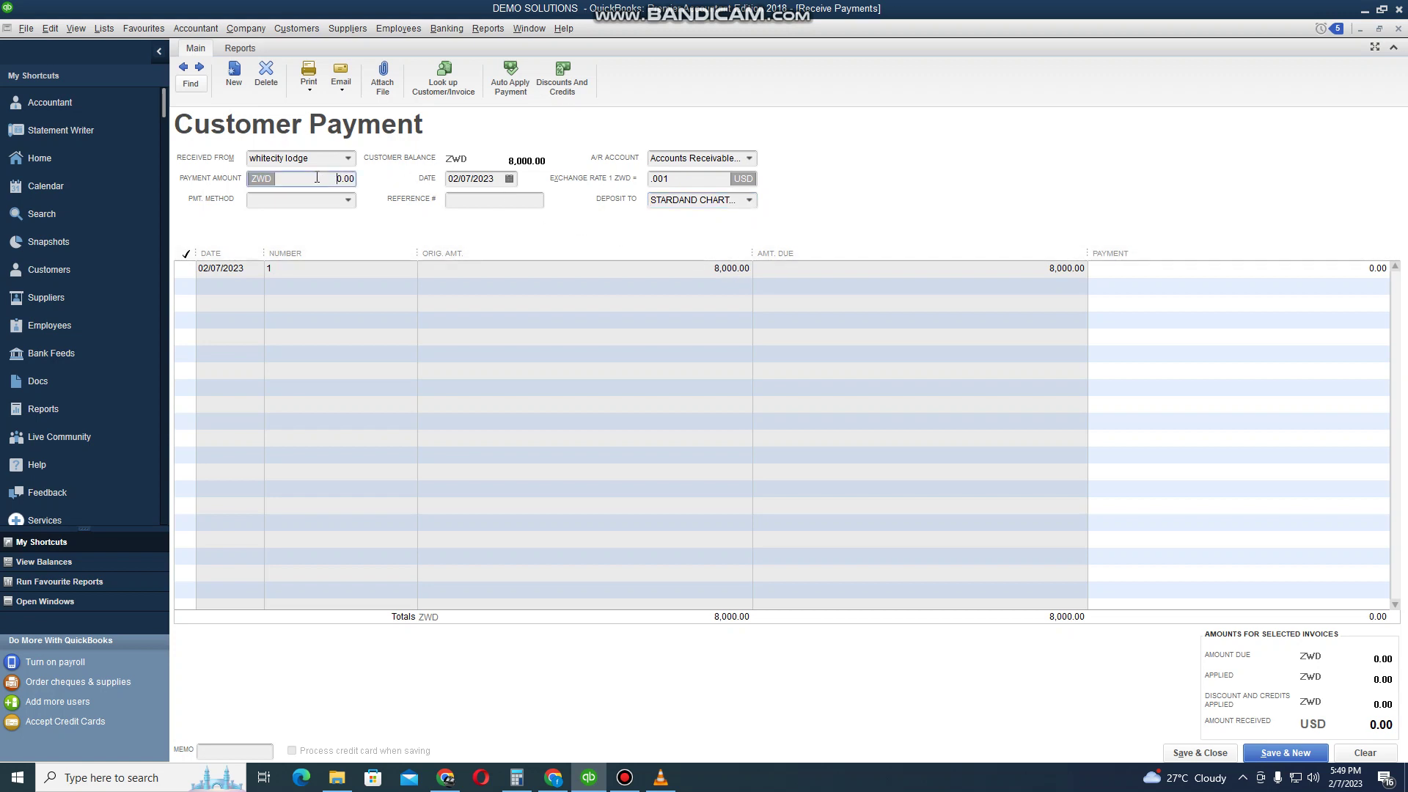
Step: Enter 2500 as the payment amount, then correct it to 5500 ZWD
double_click(316, 177)
text(2500)
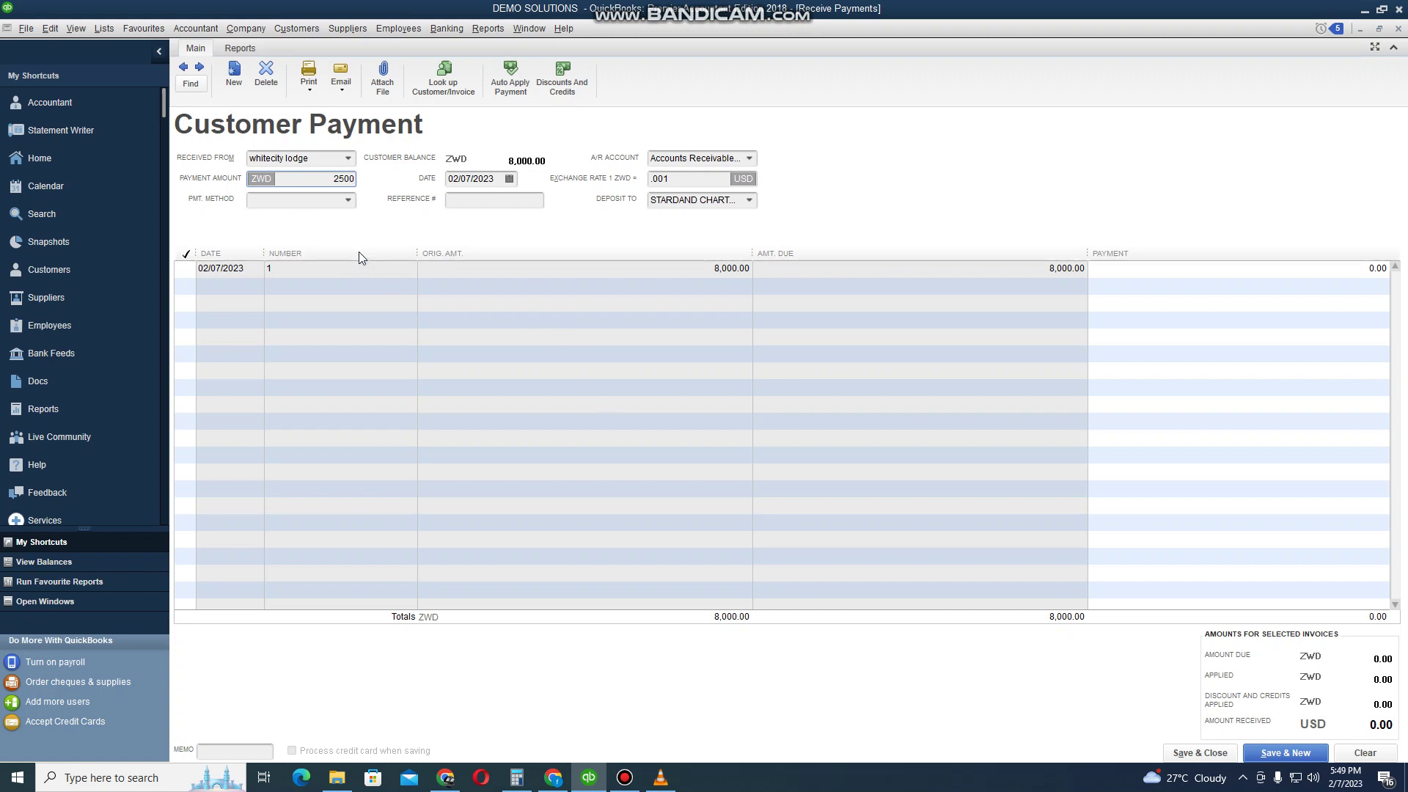
double_click(341, 179)
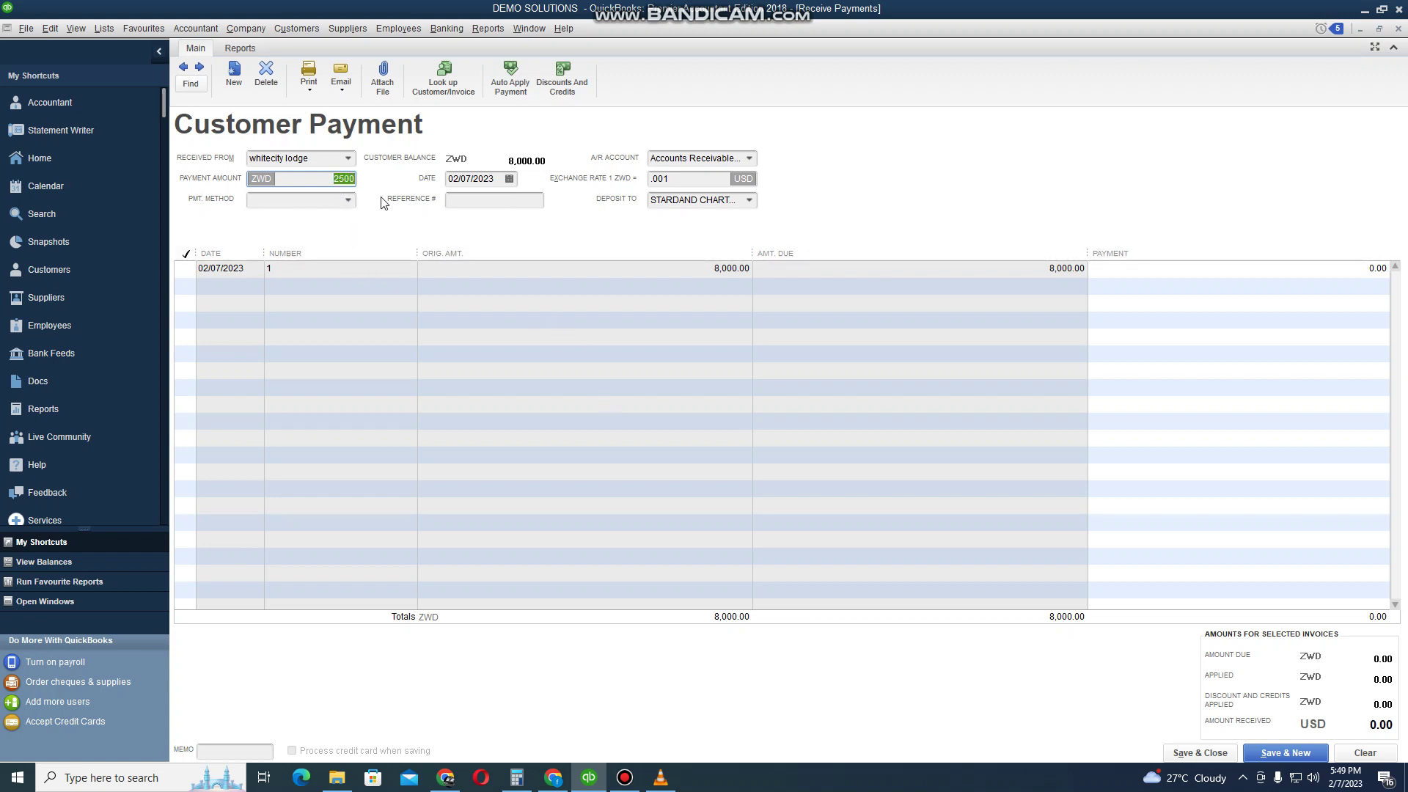
text(550)
Step: Save and close the 5500 ZWD whitecity lodge payment
click(1213, 754)
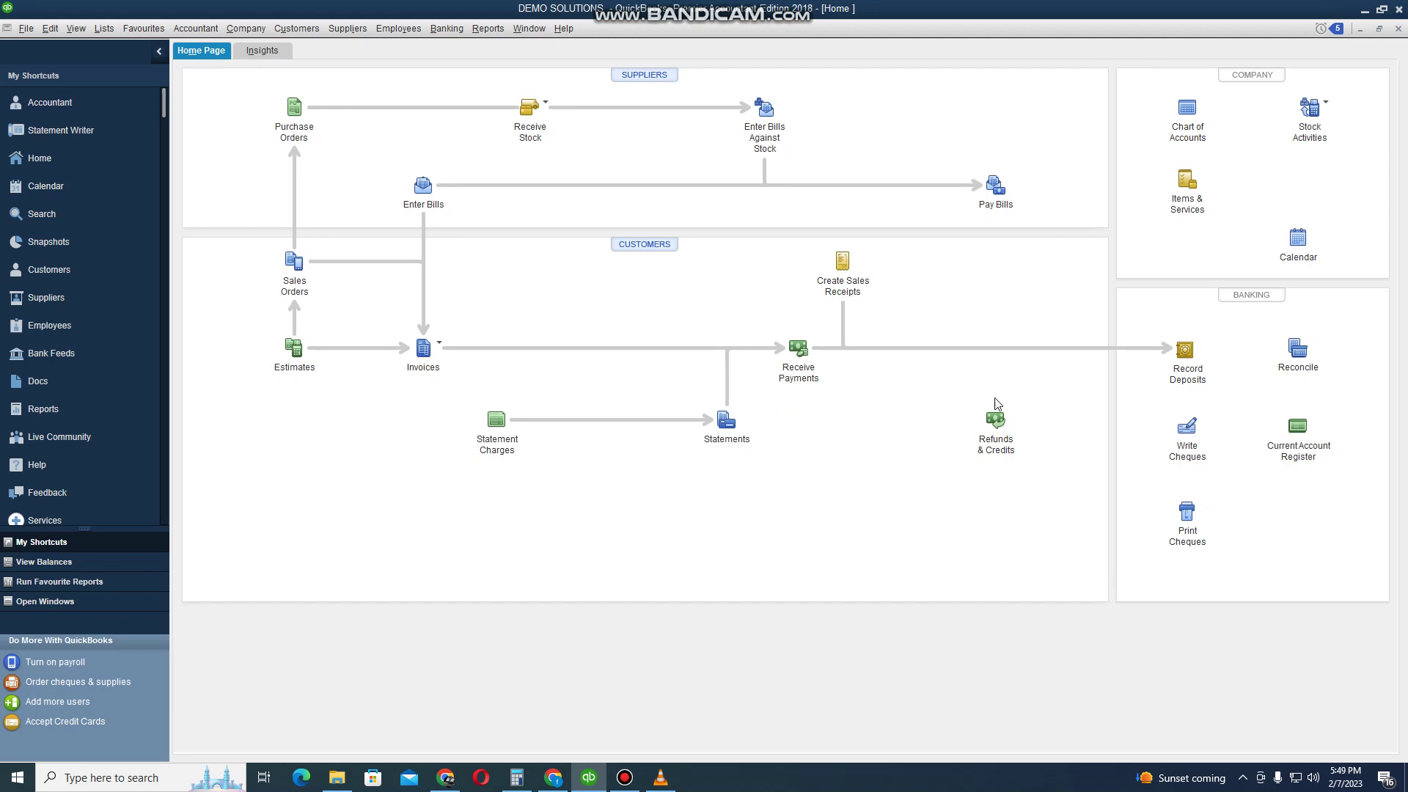
click(636, 779)
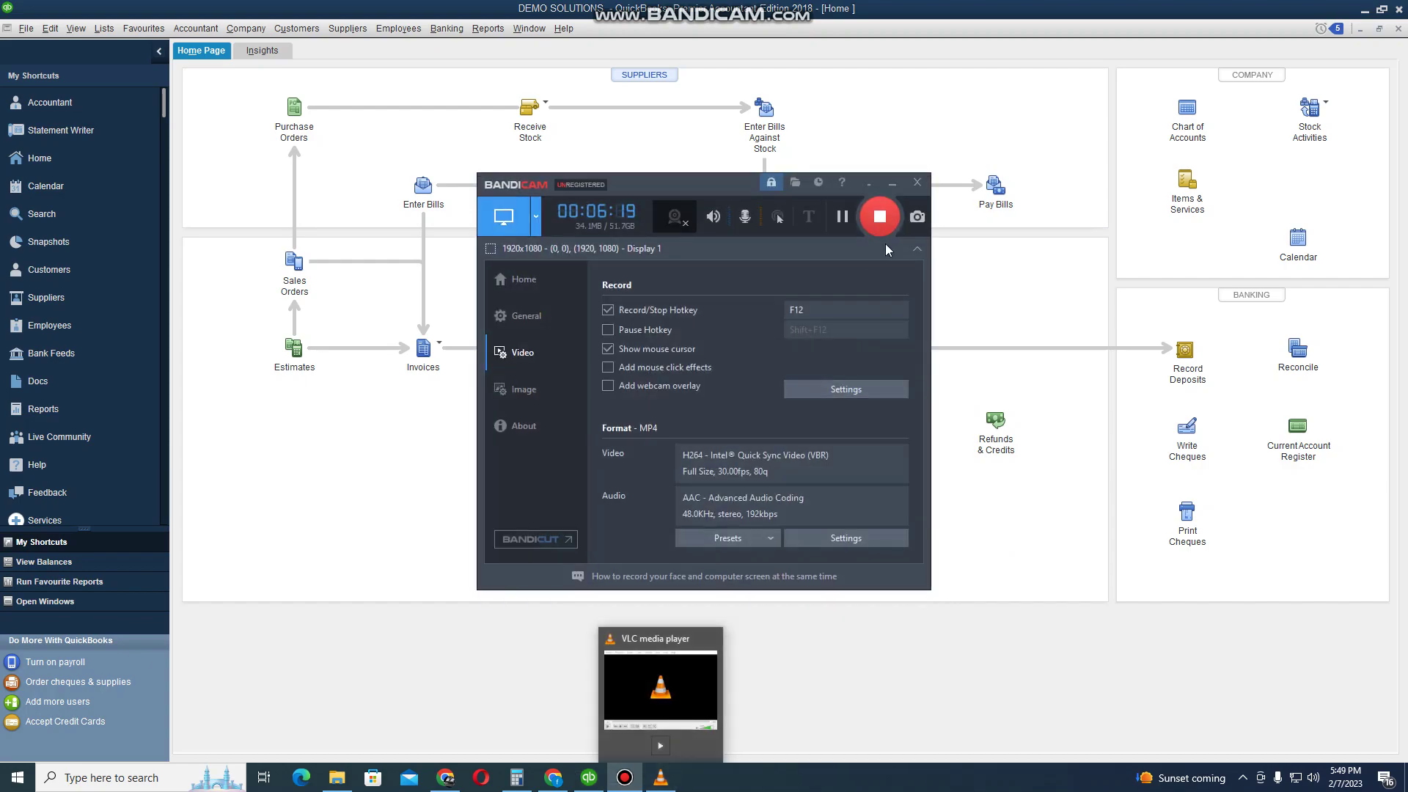